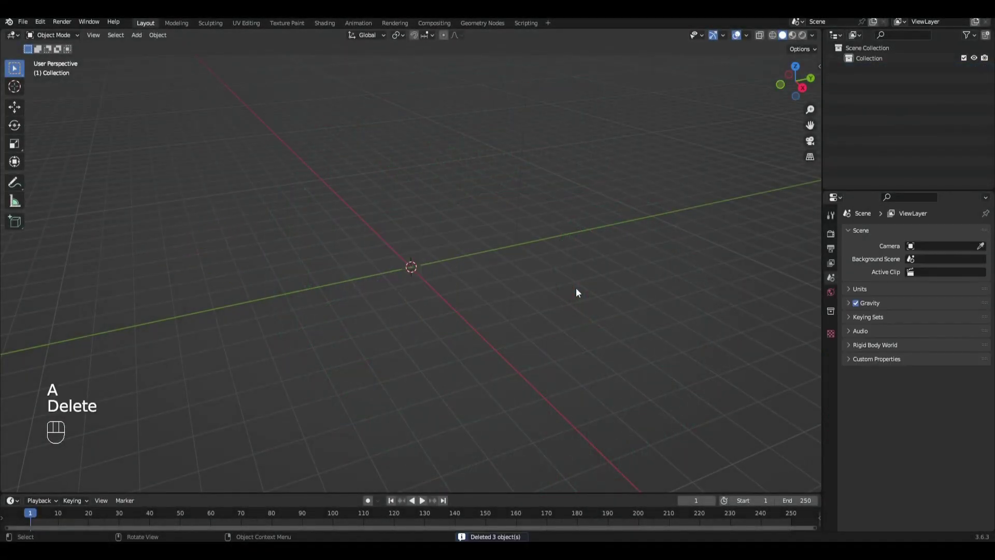
Step: Add a text object, view it from the top, and change its text to 'G'
key("shift+a")
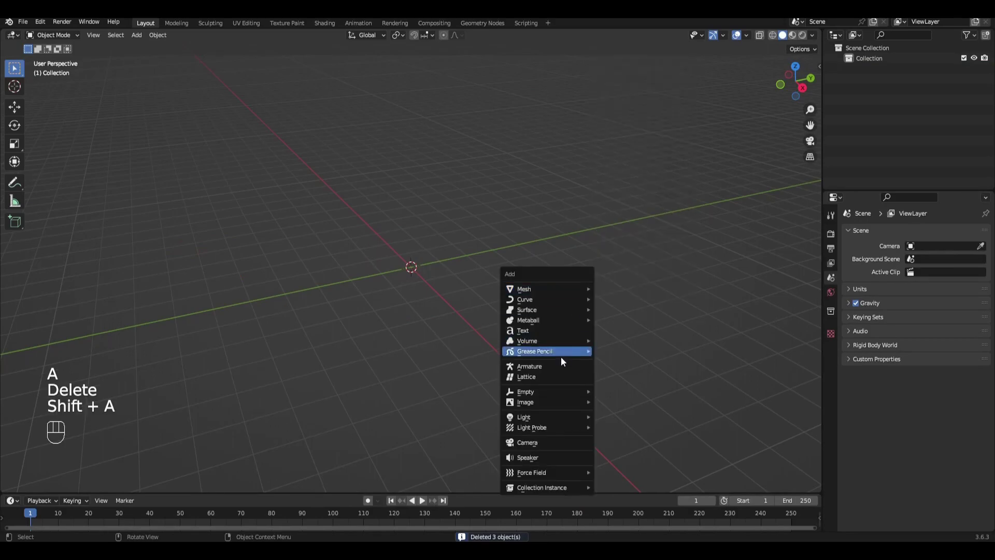
left_click(561, 331)
key("KP_Decimal")
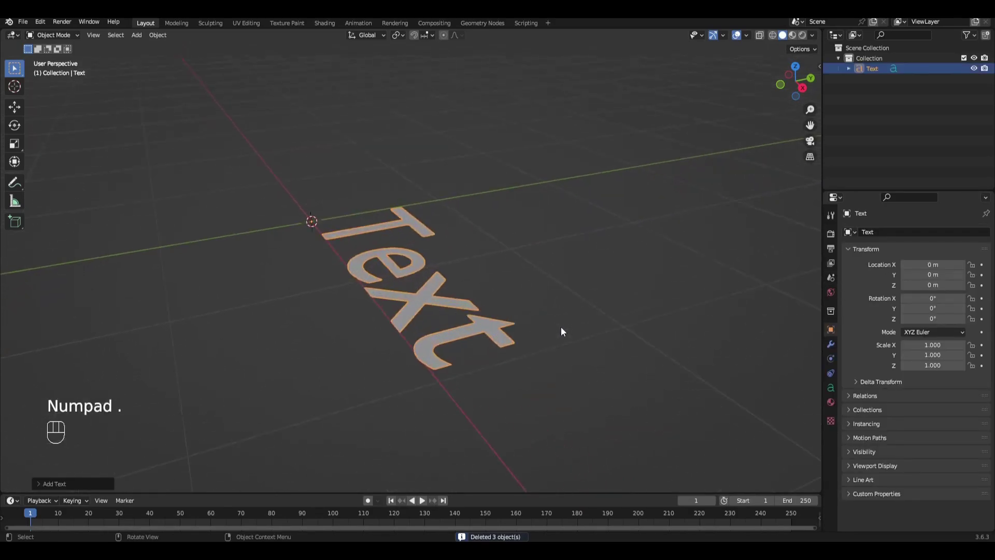
key("KP_7")
key("Tab")
key("BackSpace")
key("BackSpace")
key("BackSpace")
key("BackSpace")
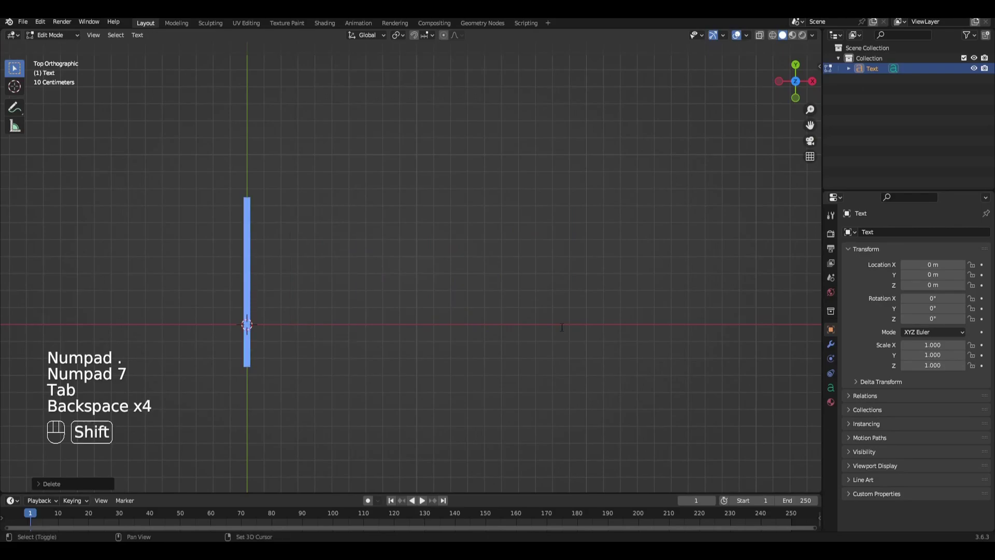
type("G")
key("Tab")
Step: Set the G's horizontal alignment to Center and its font to Montserrat
left_click(830, 388)
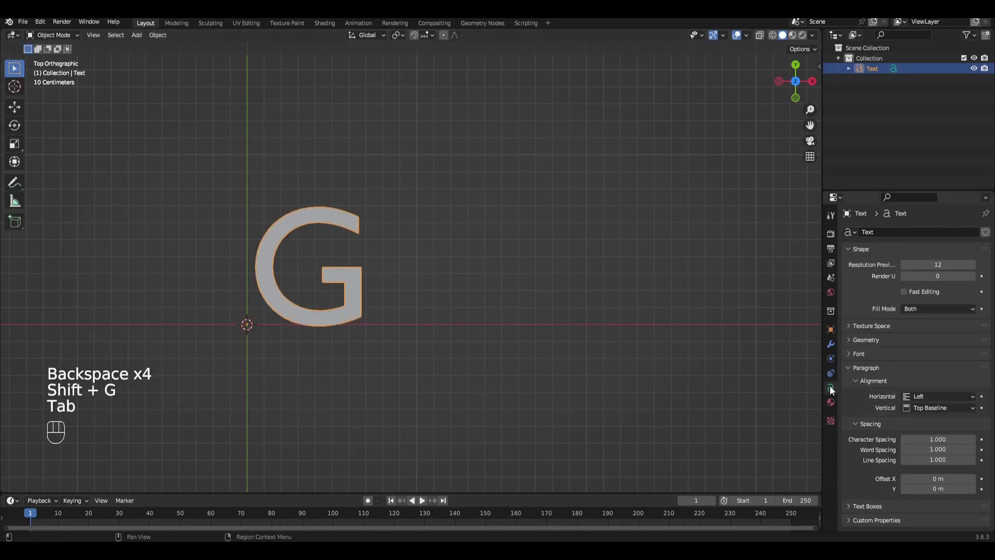
left_click(926, 397)
left_click(922, 419)
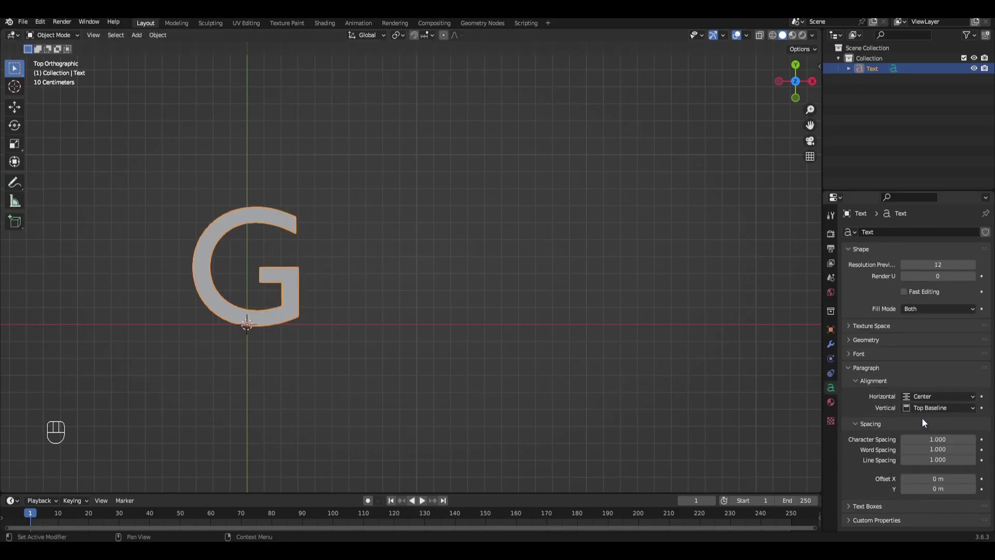
left_click(859, 354)
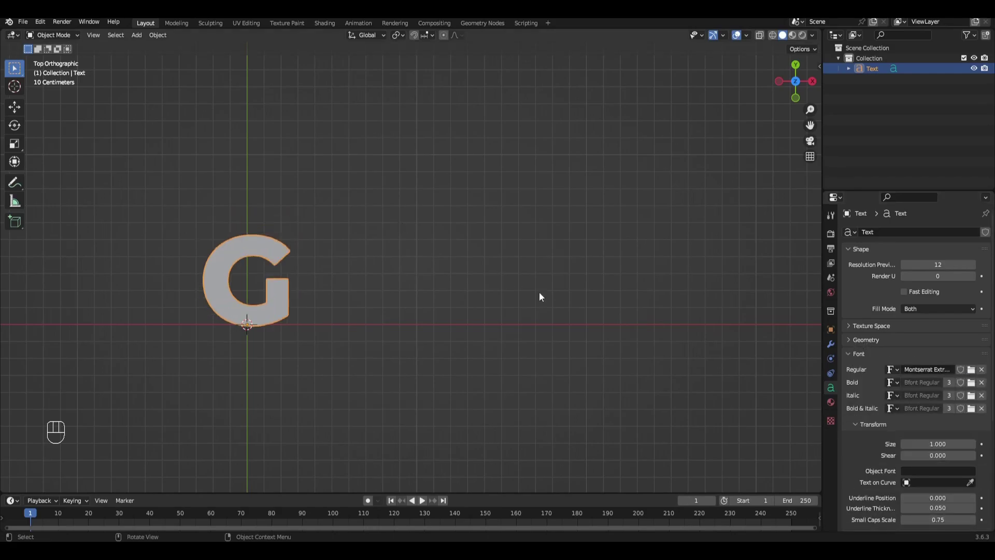
middle_click_drag(290, 302, 364, 308, "shift")
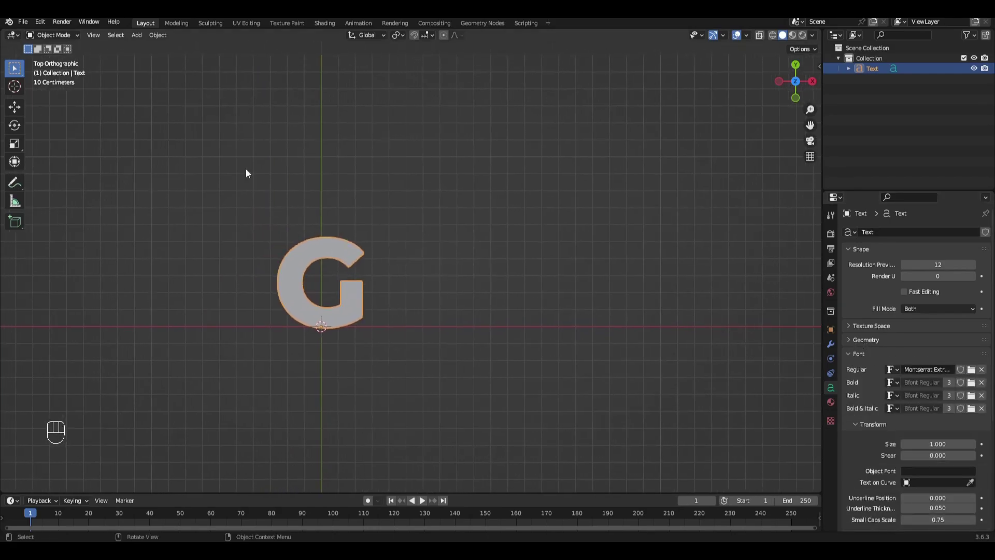
Step: Convert the G text to a mesh and set its origin to geometry
left_click(159, 34)
mouse_move(204, 337)
left_click(282, 348)
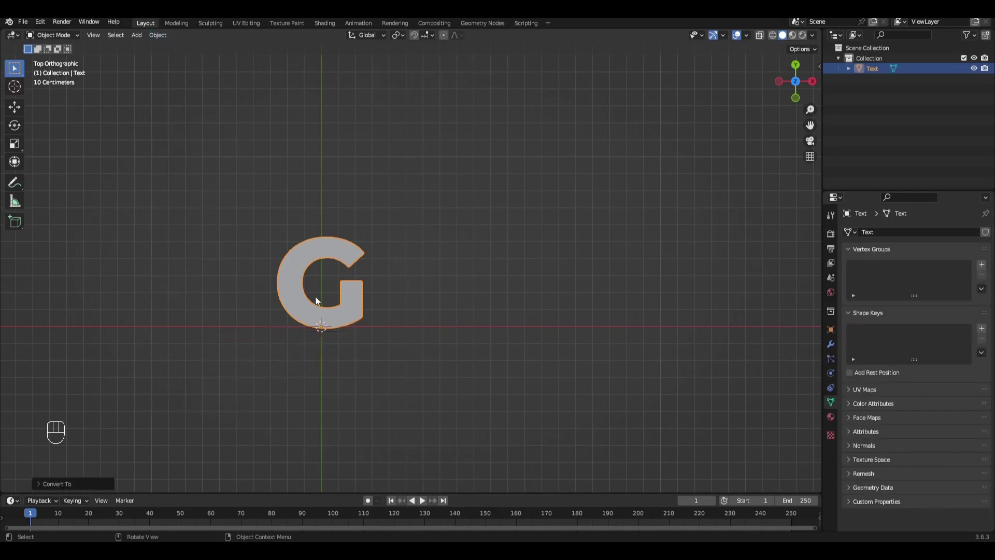
right_click(315, 301)
mouse_move(293, 350)
left_click(384, 361)
Step: Extrude all of the G's geometry upward about 0.1 m into a solid letter
key("KP_1")
scroll(366, 295, "up", 4)
key("Tab")
middle_click_drag(414, 300, 424, 313)
key("a")
key("KP_1")
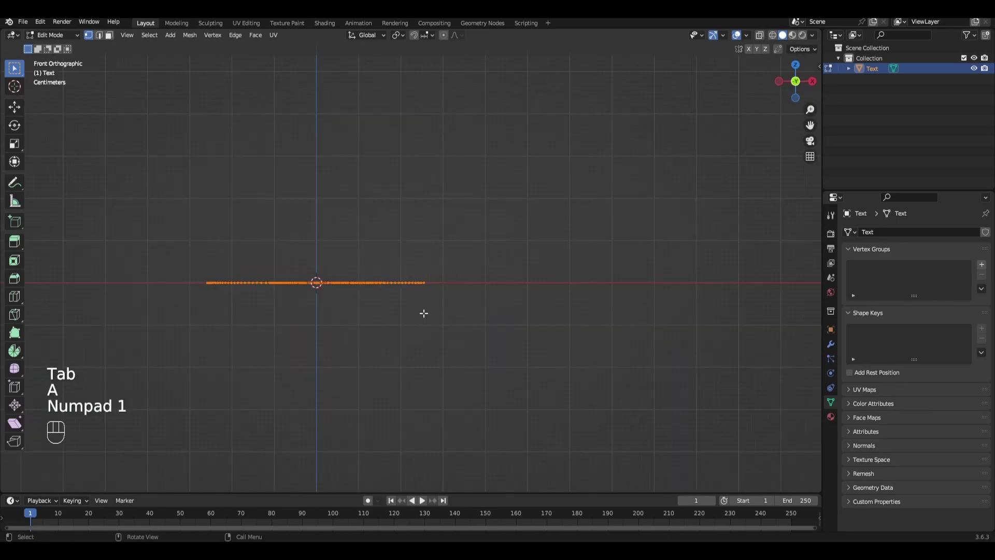
key("e")
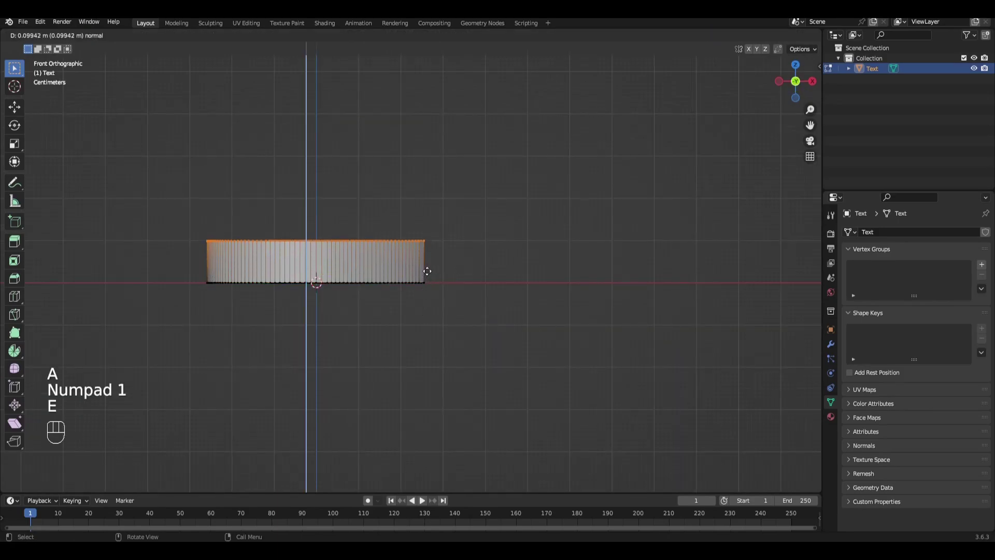
left_click(427, 271)
key("Tab")
middle_click_drag(427, 271, 408, 313)
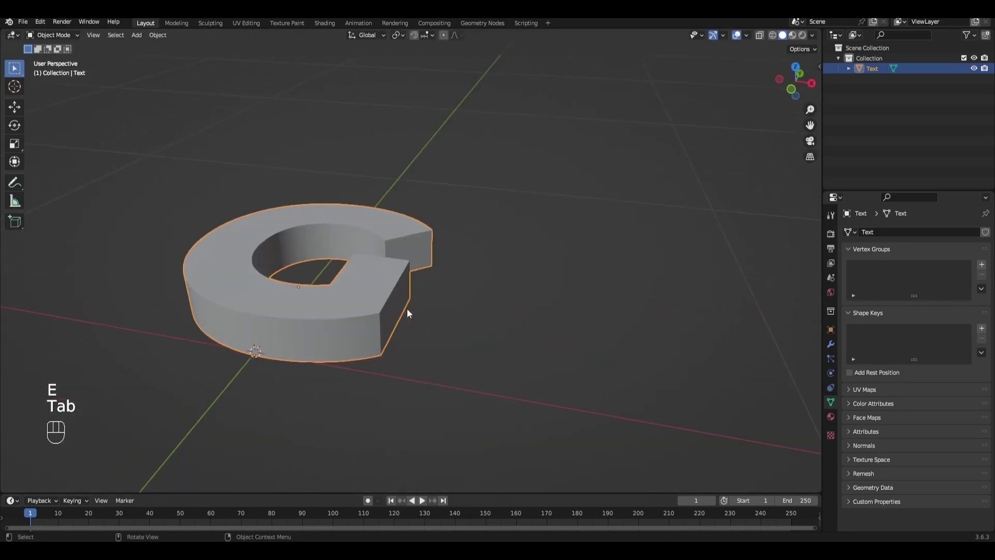
left_click(832, 342)
Step: Apply a Sharp Remesh modifier with octree depth 7 and smooth shading to the G
left_click(873, 231)
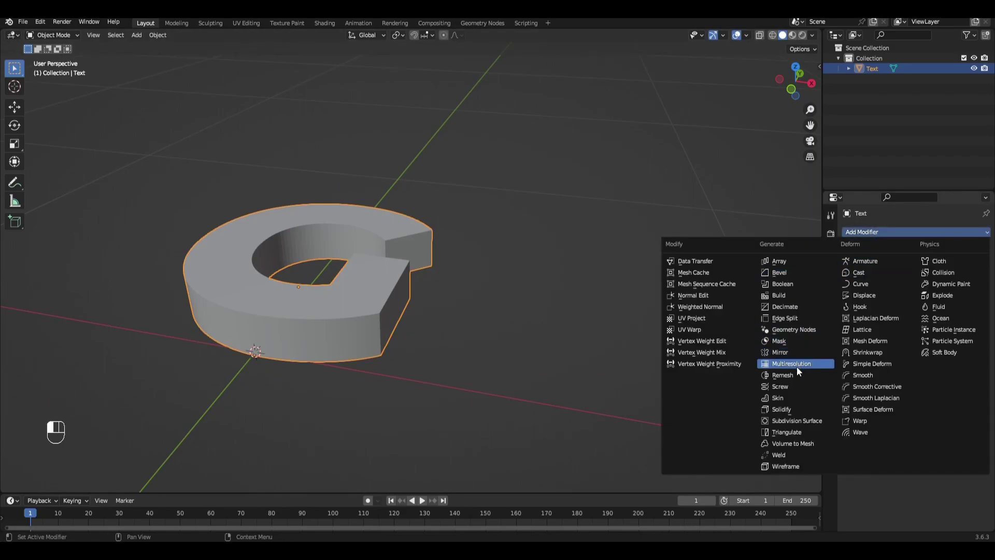
left_click(783, 374)
middle_click_drag(587, 341, 623, 334, "shift")
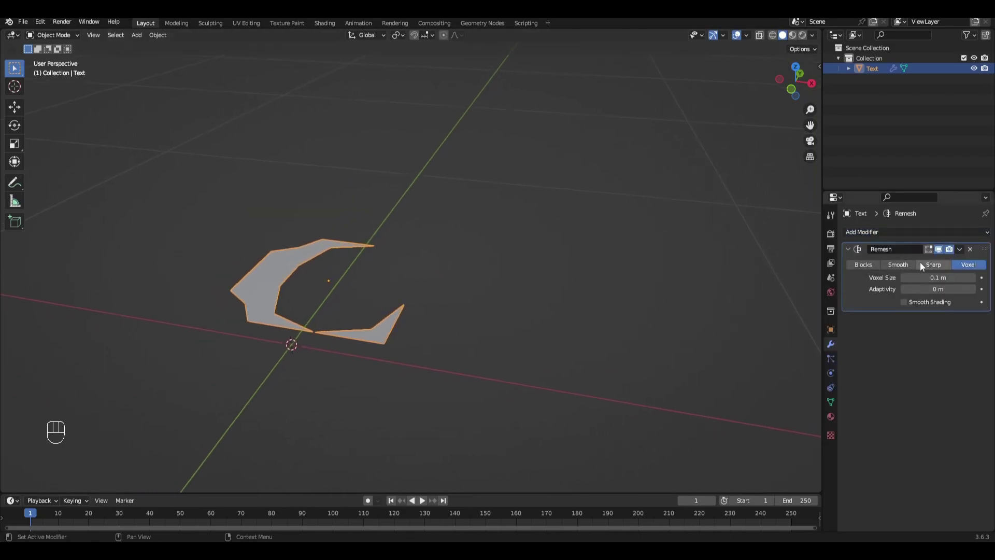
left_click(928, 265)
left_click(935, 278)
type("7")
key("Return")
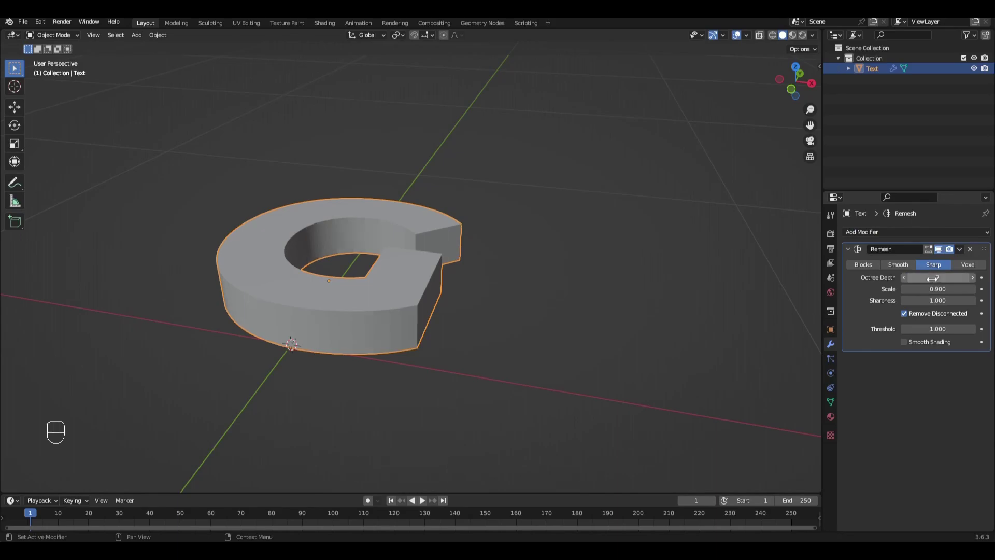
left_click(902, 342)
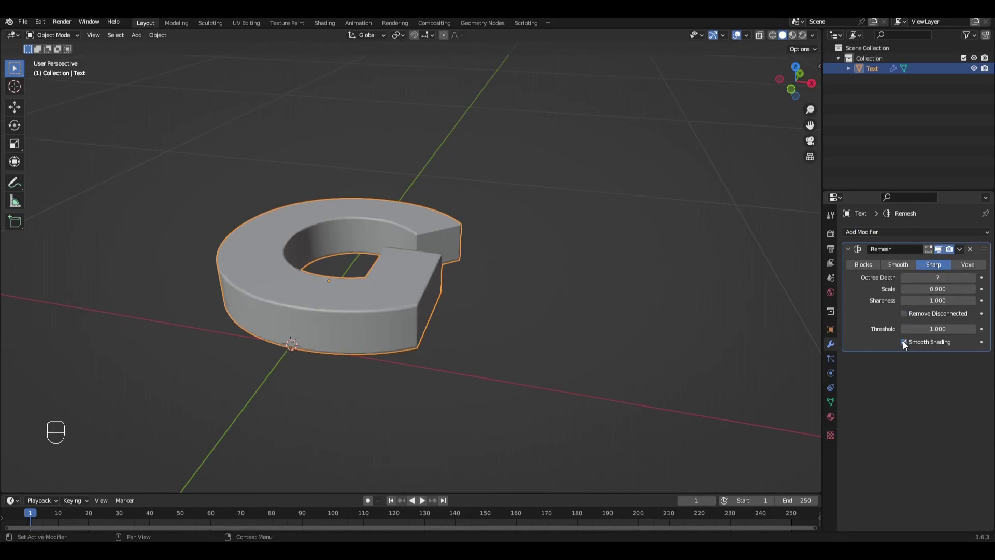
key("ctrl+a")
scroll(476, 269, "up", 3)
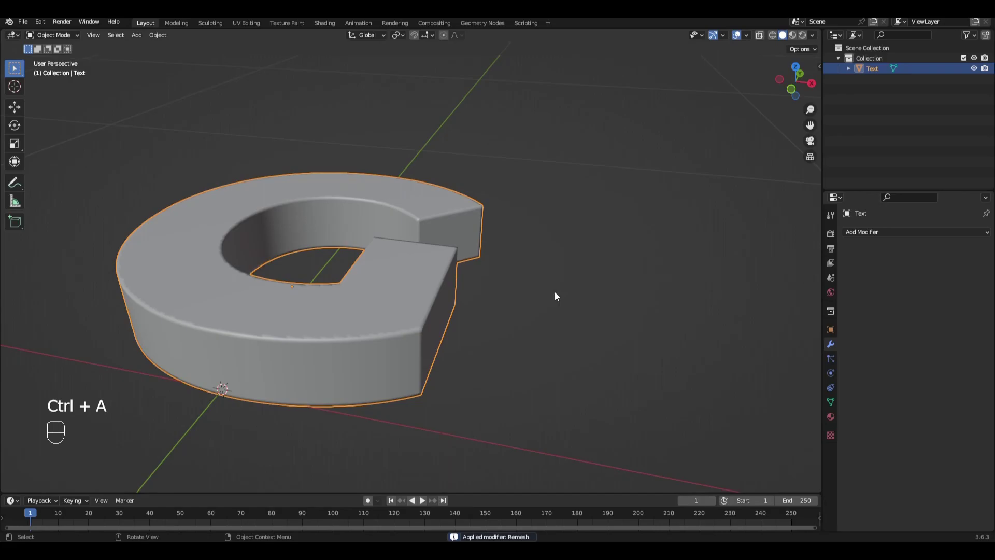
key("Tab")
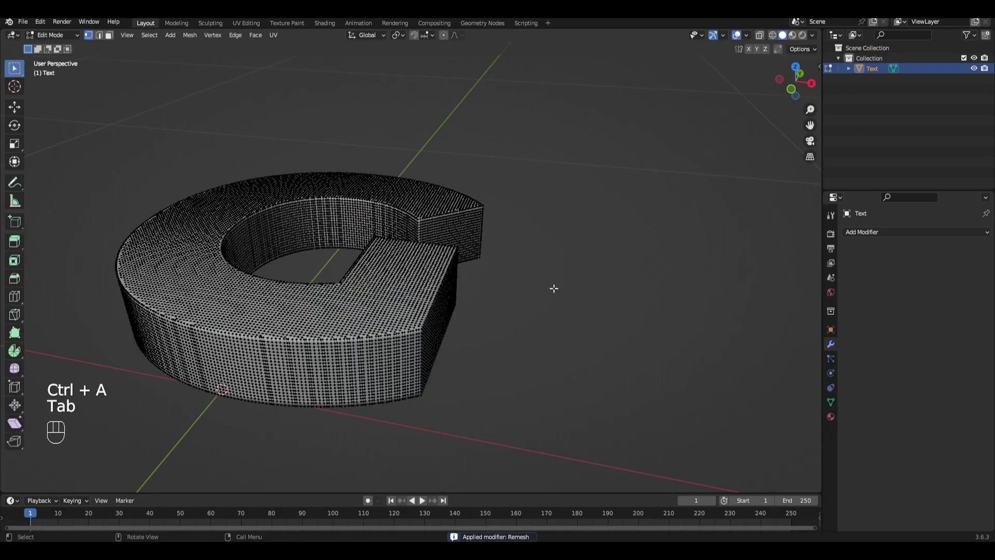
Step: Select all sharp edges of the G and assign them to a new vertex group
left_click(150, 35)
left_click(182, 141)
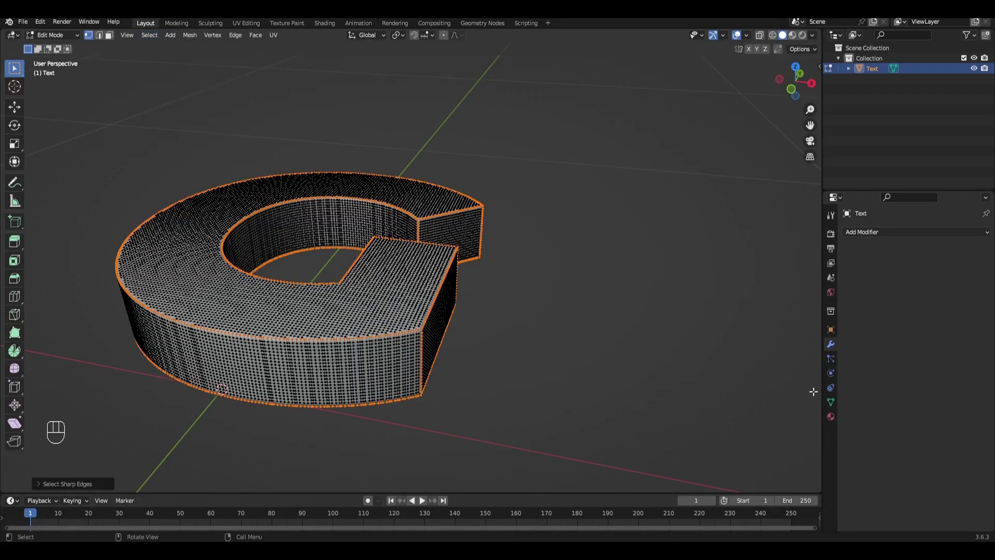
left_click(831, 402)
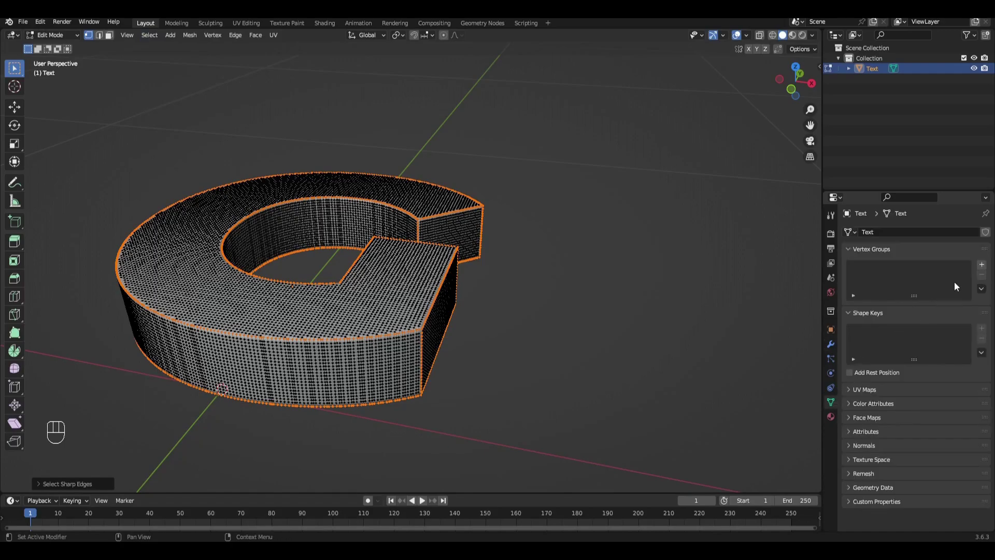
left_click(981, 266)
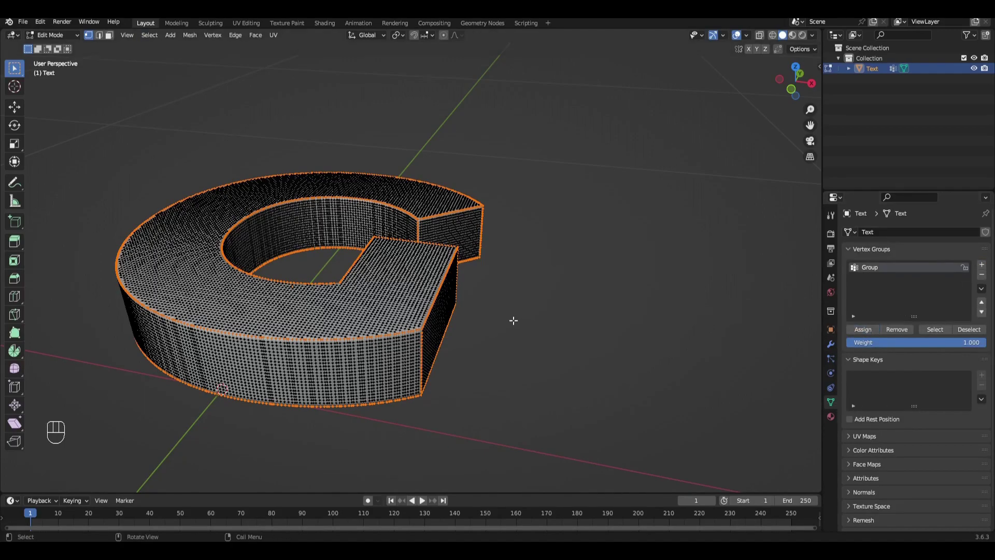
key("Tab")
Step: Add a 3-segment Bevel limited to the Group vertex group and apply it
left_click(831, 344)
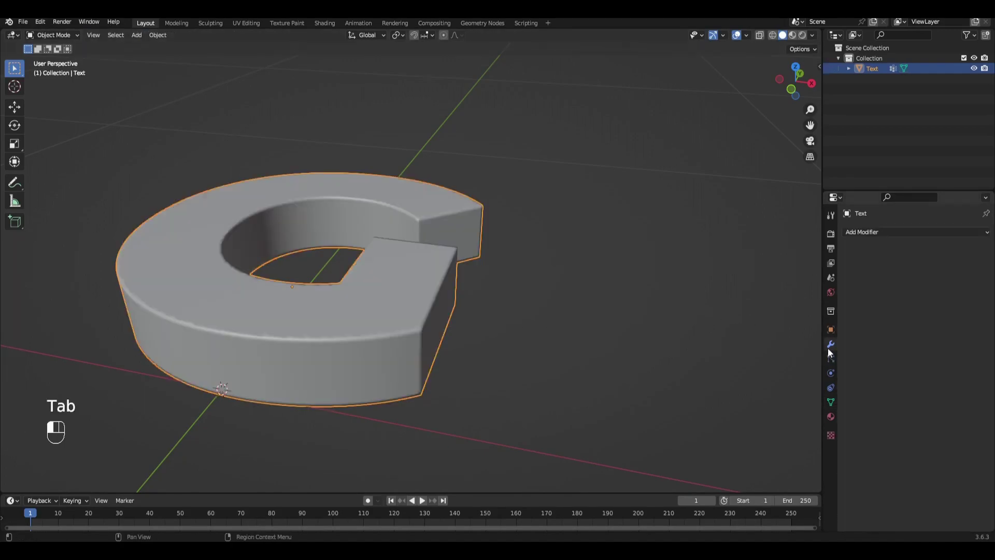
left_click(867, 232)
left_click(807, 273)
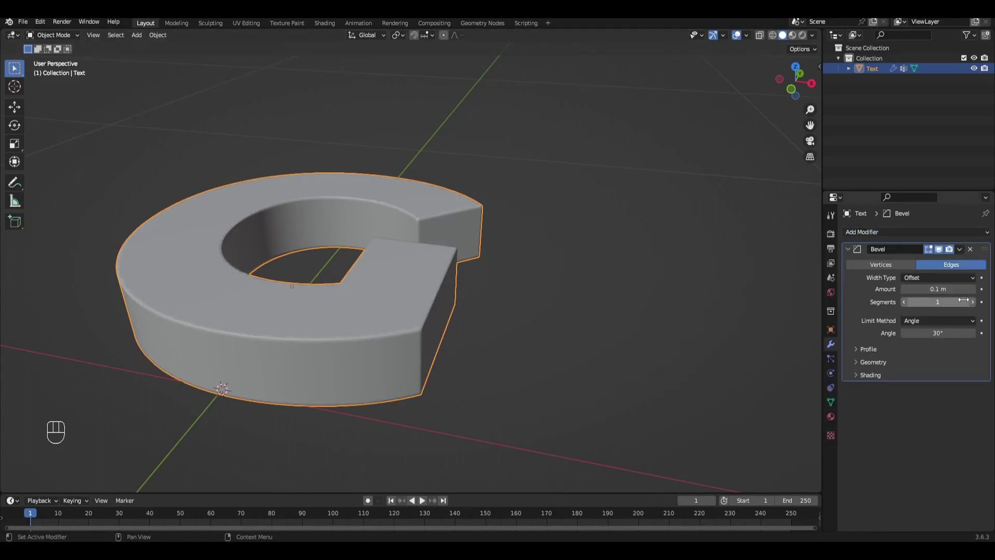
left_click(973, 302)
left_click(973, 301)
left_click(952, 320)
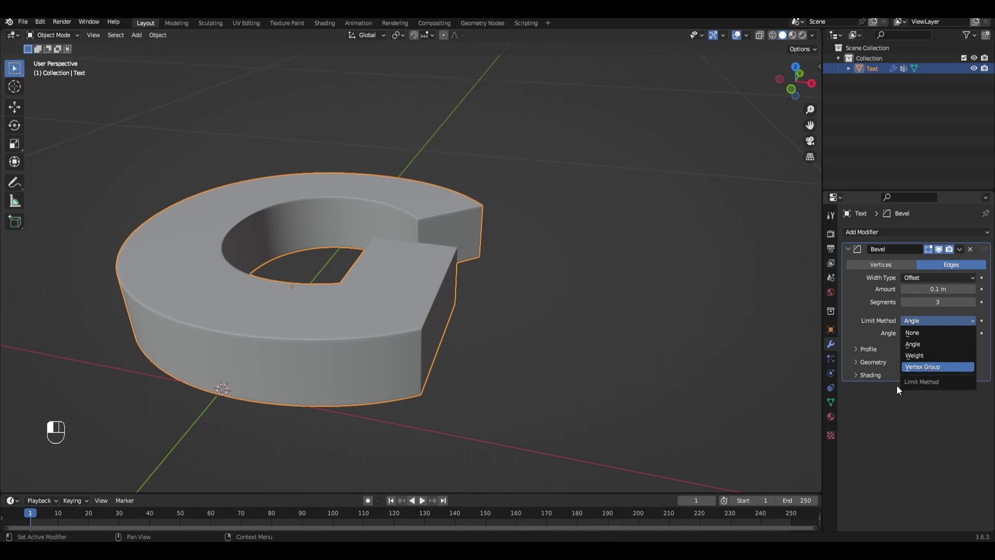
left_click(923, 366)
left_click(926, 333)
left_click(918, 347)
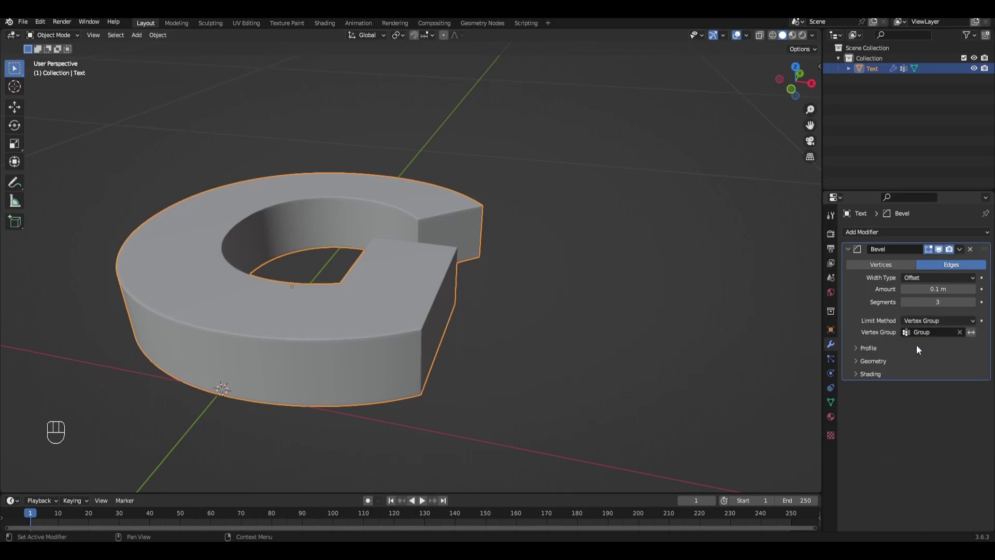
key("ctrl+a")
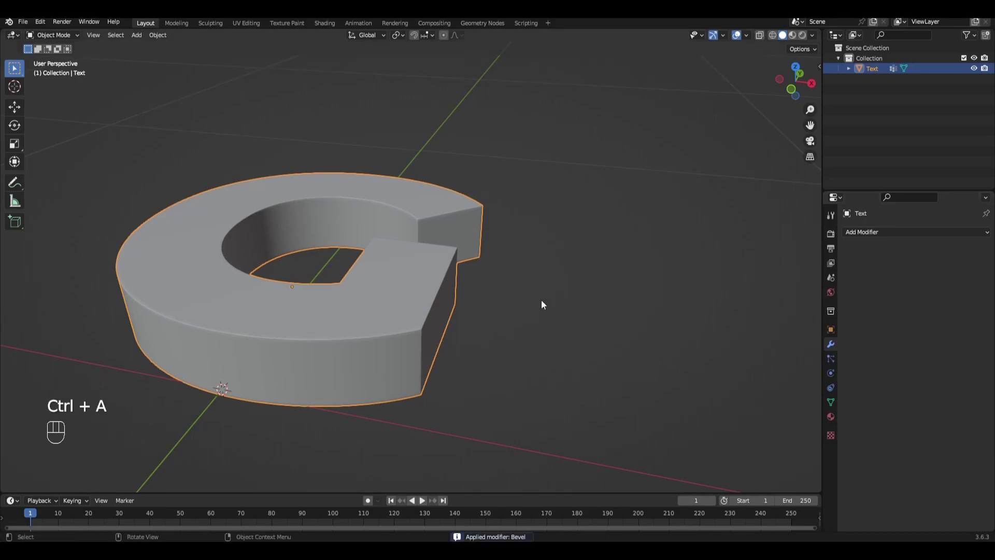
mouse_move(541, 300)
middle_mouse_down()
mouse_move(483, 284)
mouse_move(546, 302)
middle_mouse_up()
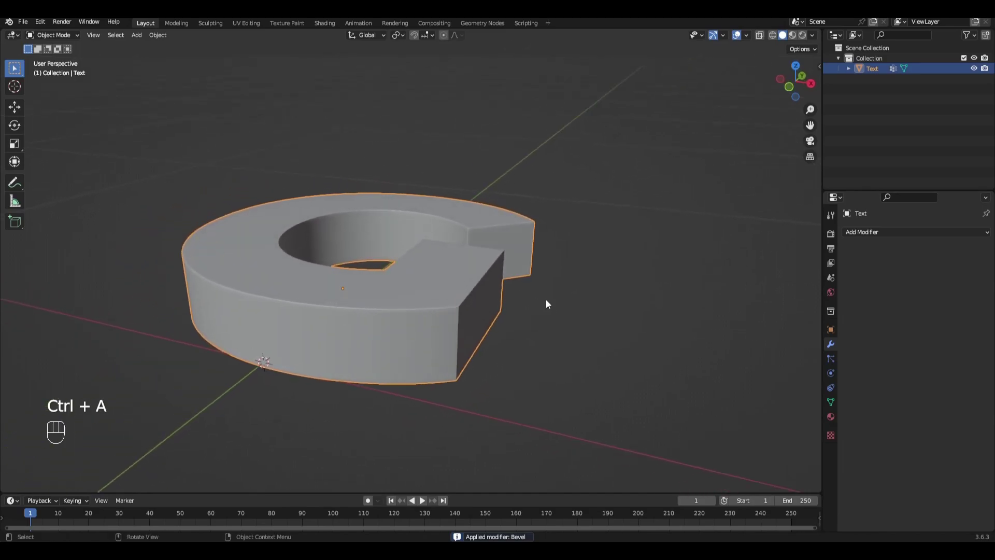
left_click(831, 373)
Step: Add Cloth physics with Quality Steps 7 and tension, compression and shear stiffness 2
left_click(882, 254)
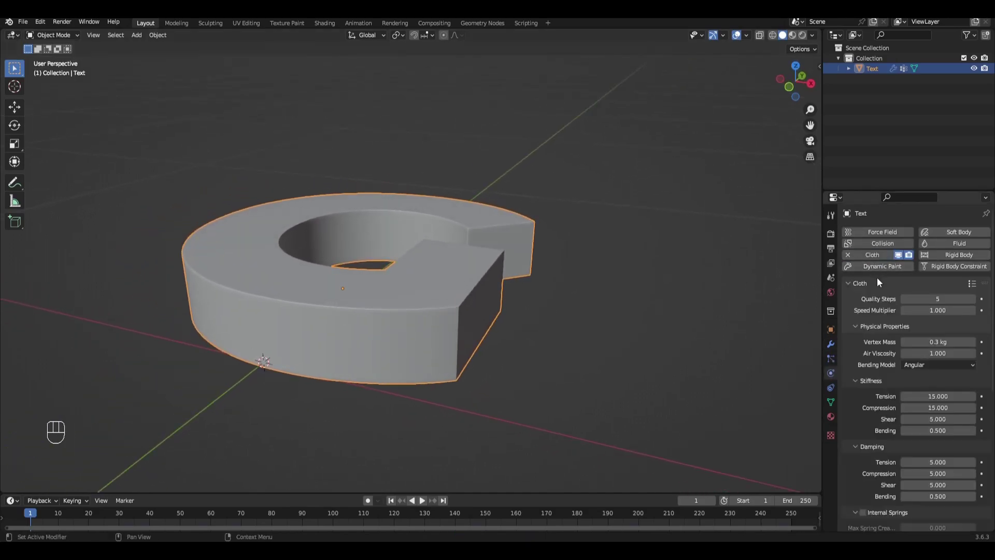
double_click(931, 299)
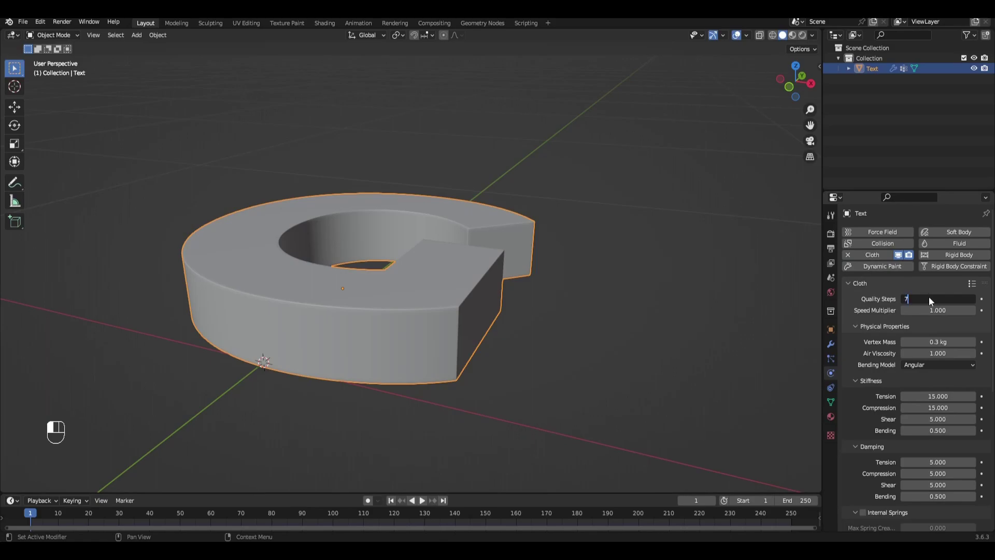
type("7")
key("Return")
scroll(928, 308, "down", 5)
double_click(931, 289)
type("2")
double_click(930, 304)
type("2")
double_click(926, 316)
type("2")
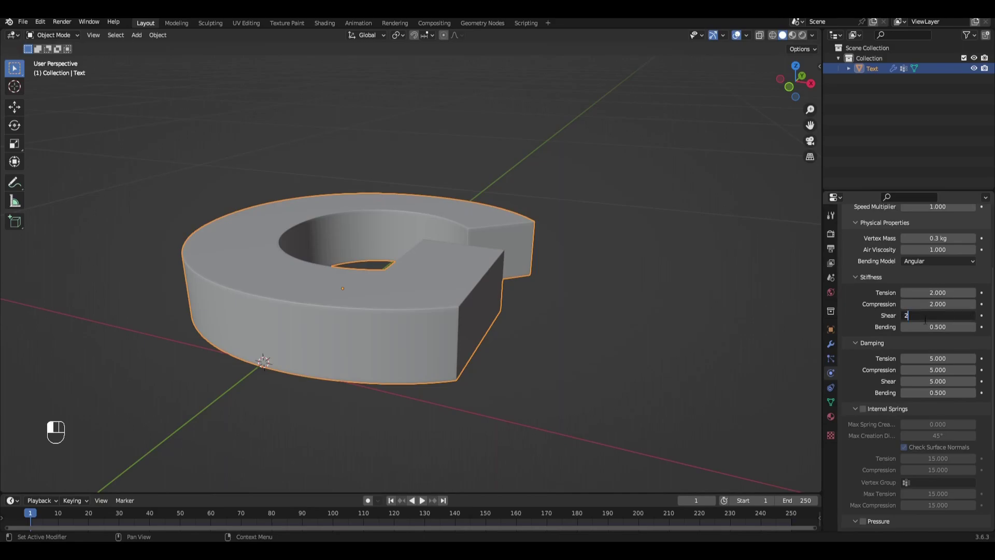
key("Return")
scroll(923, 315, "down", 6)
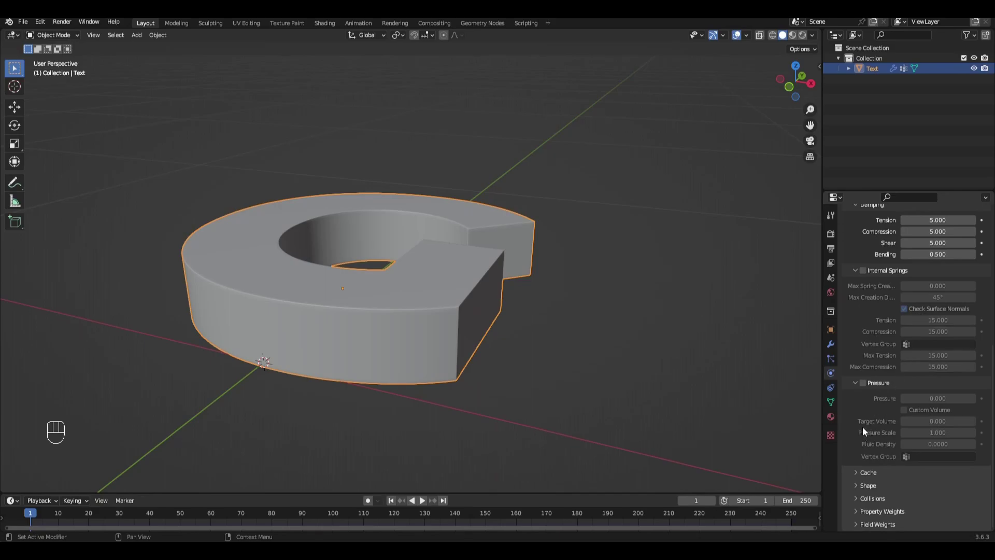
Step: Enable cloth internal Pressure with a value of 1000
left_click(863, 383)
left_click(919, 397)
type("10")
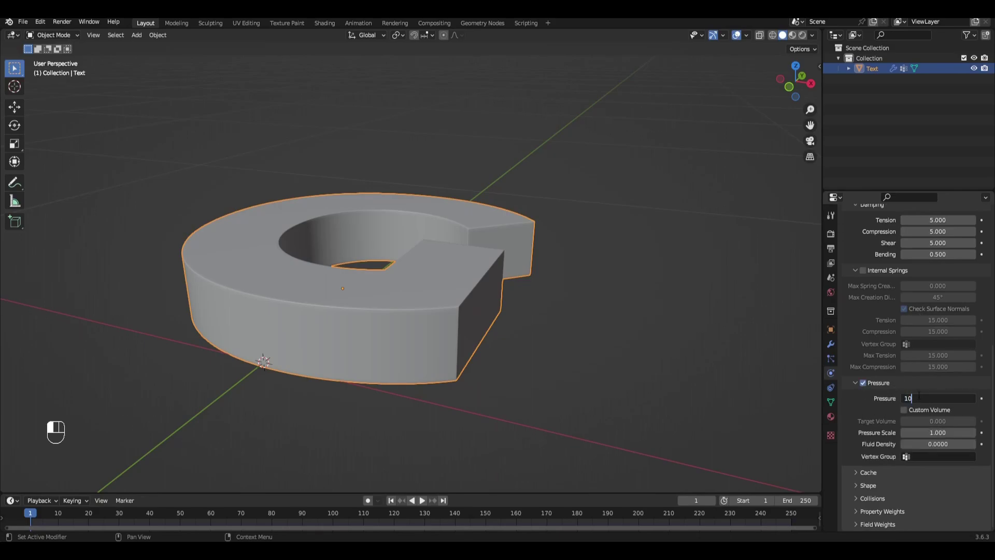
type("00")
key("Return")
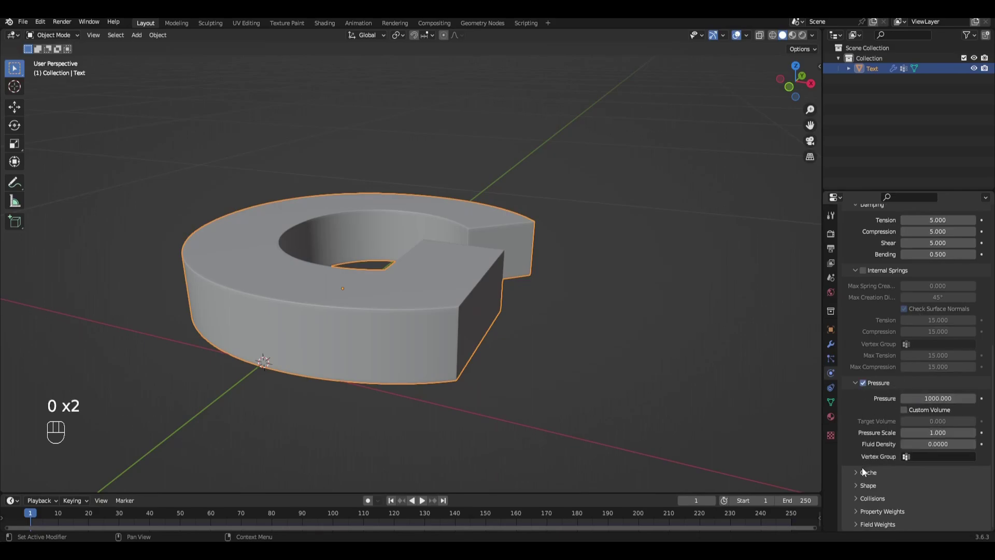
Step: Set the cloth simulation cache End frame to 20
left_click(863, 467)
scroll(866, 461, "down", 6)
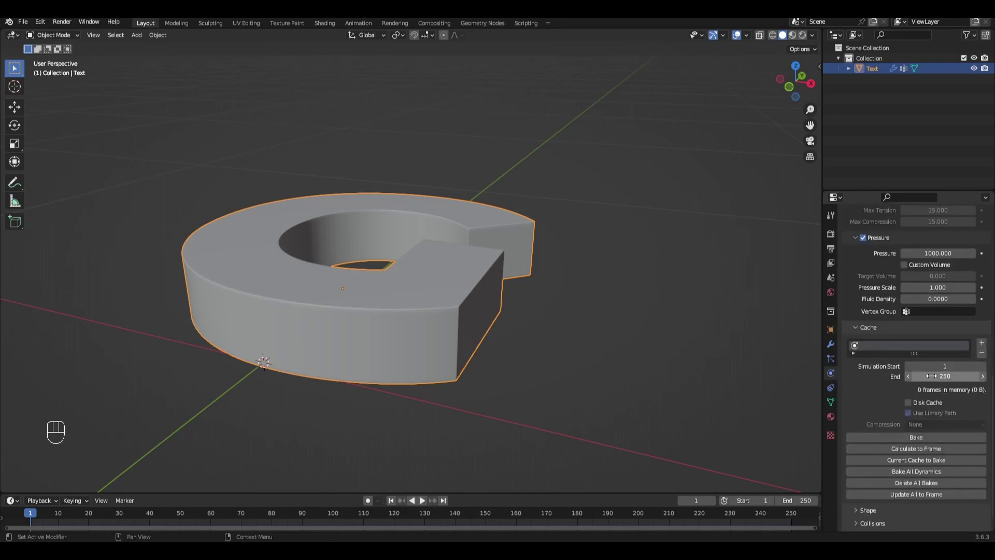
left_click(932, 376)
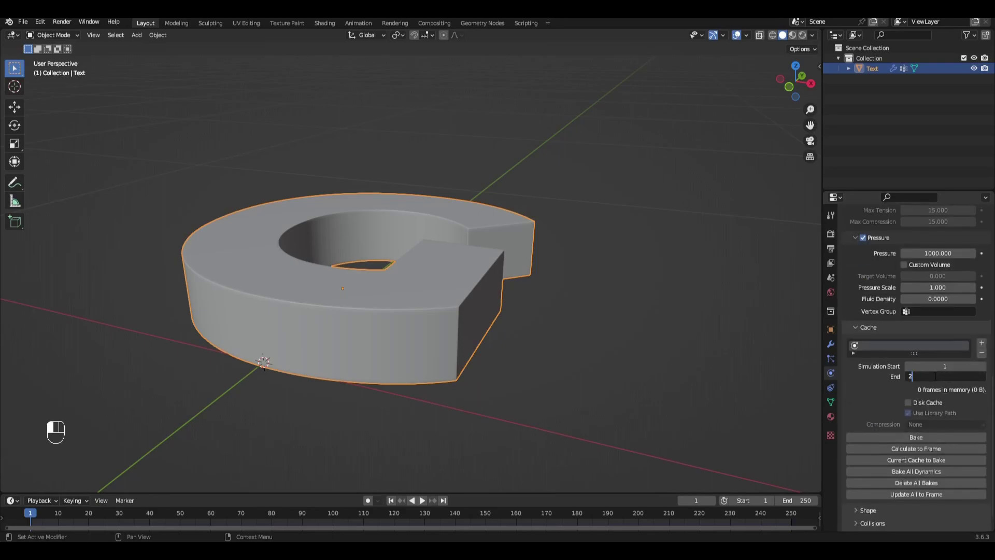
type("20")
key("Return")
scroll(912, 399, "down", 2)
Step: Pin the cloth to the Group vertex group with a Shrinking Factor of -0.2
left_click(867, 484)
scroll(871, 477, "down", 4)
left_click(928, 421)
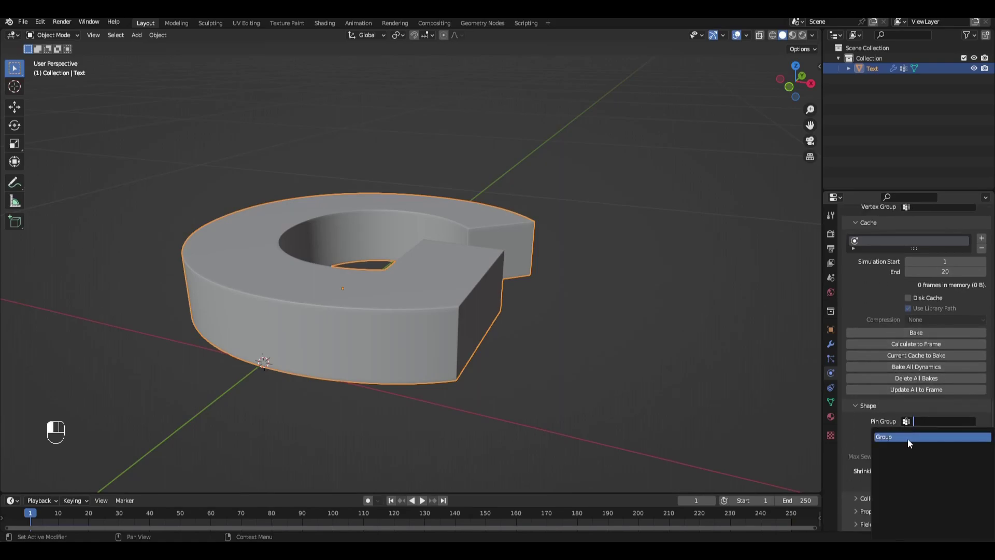
left_click(907, 437)
left_click_drag(928, 469, 926, 470)
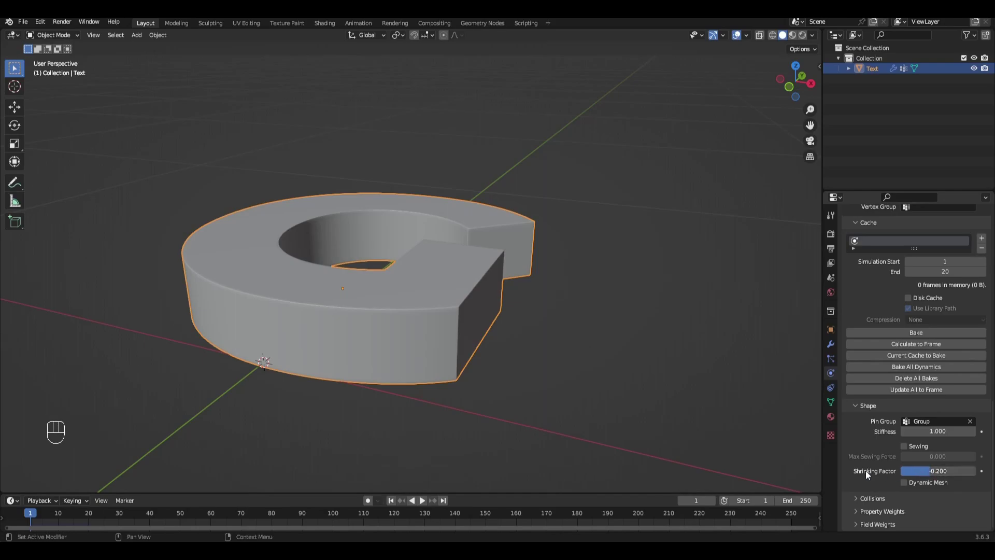
Step: Set collision Quality 3 and enable Self Collisions, both distances 0.0015 m
left_click(864, 499)
scroll(891, 467, "down", 5)
left_click(973, 409)
left_click(932, 442)
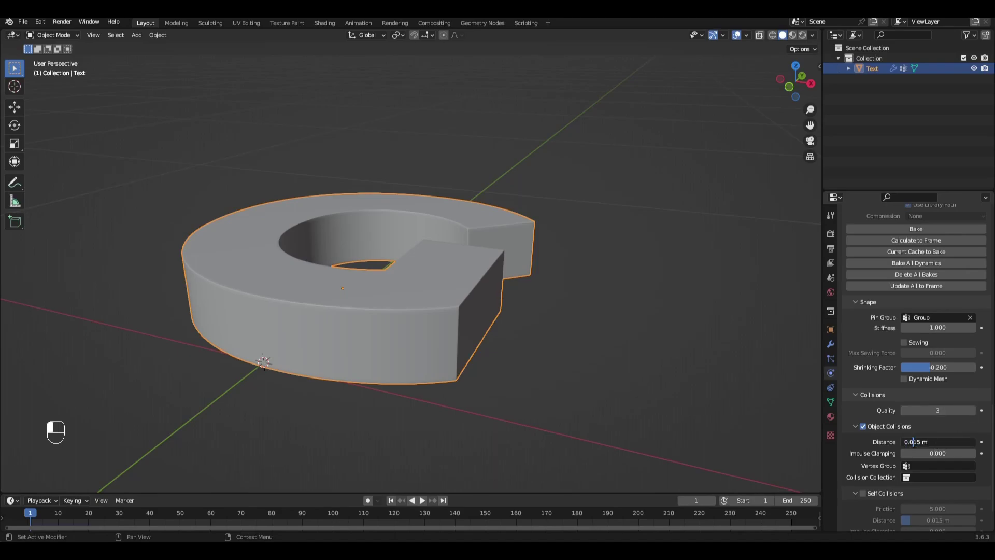
key("Return")
scroll(902, 445, "down", 3)
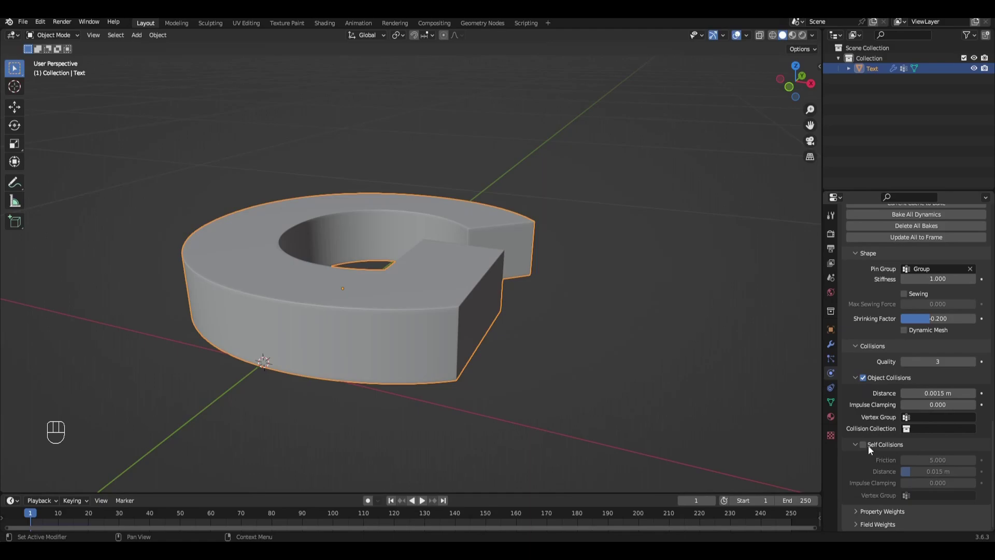
left_click(863, 444)
left_click(926, 471)
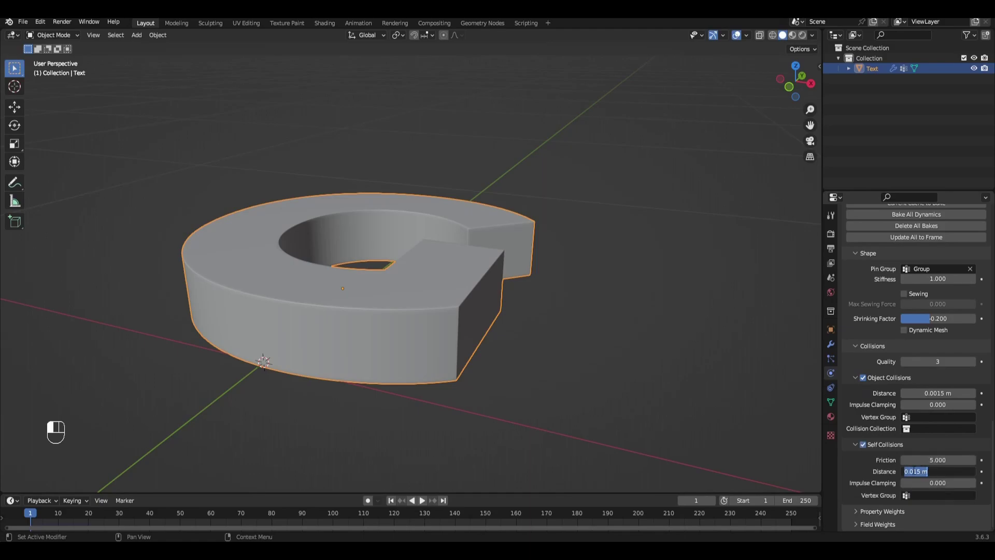
key("Return")
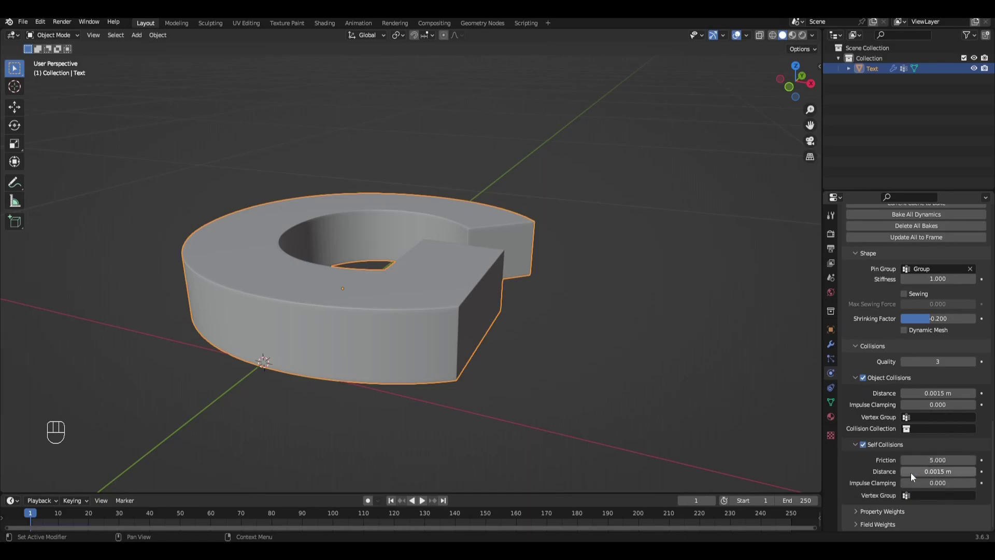
scroll(882, 467, "up", 10)
Step: Bake the 20-frame cloth simulation and jump to frame 20 to view the inflated G
left_click(890, 364)
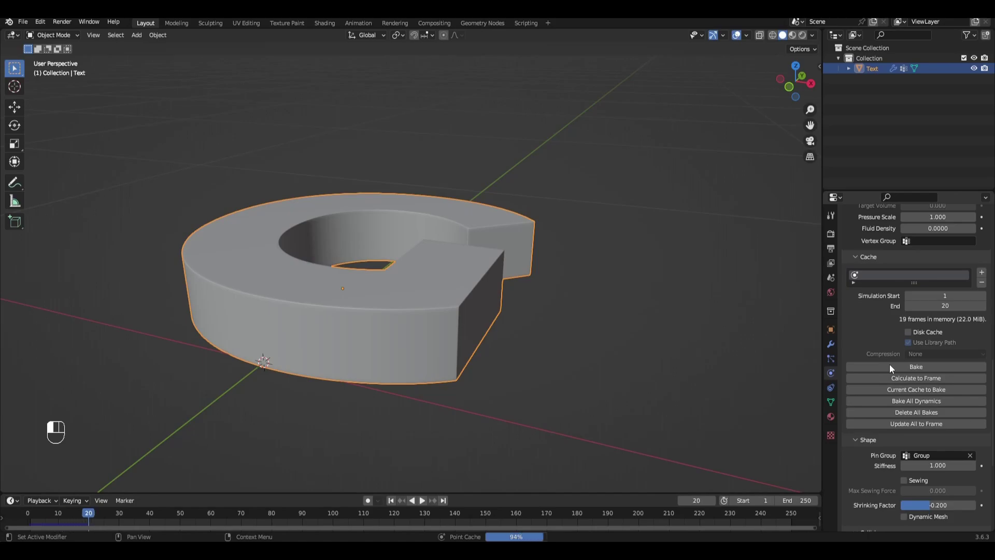
key("space")
key("space")
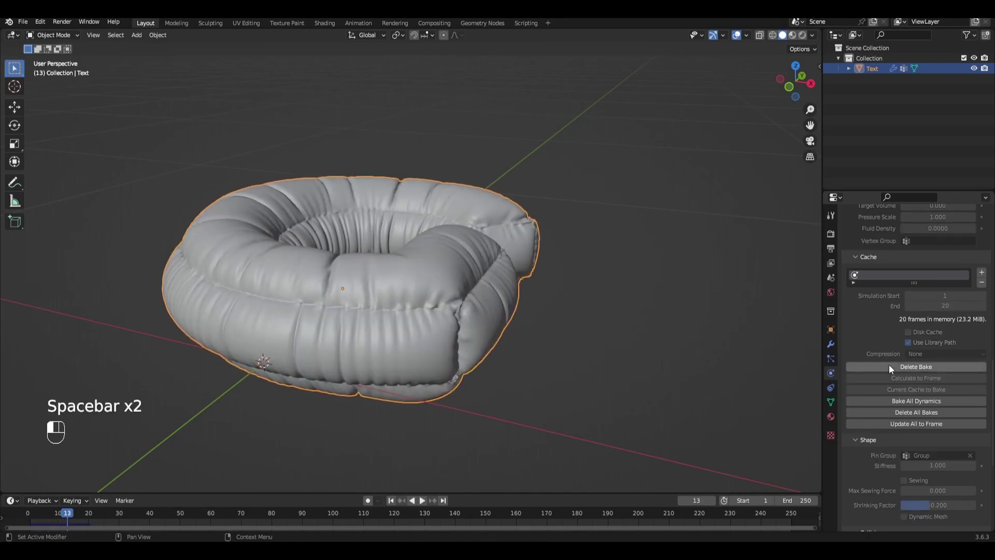
left_click(88, 518)
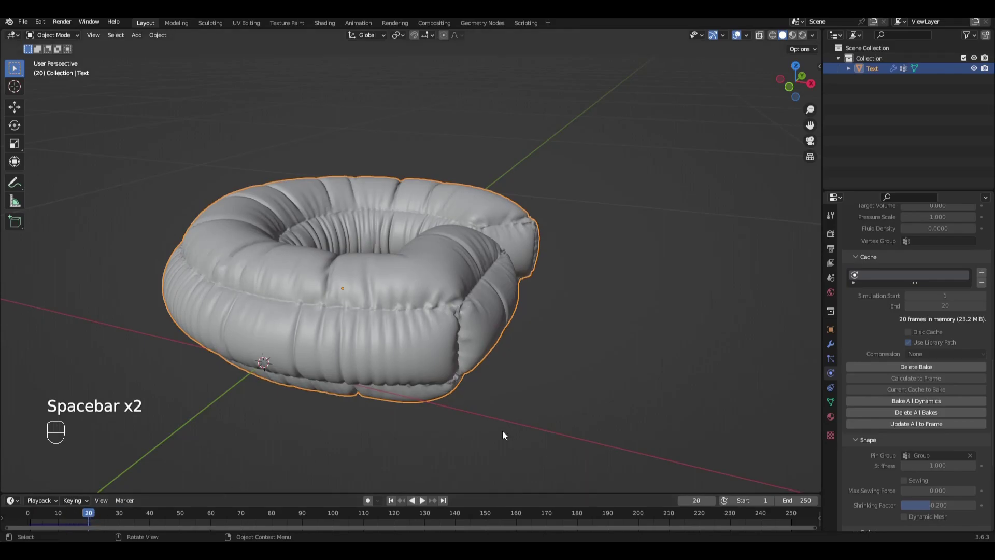
left_click(831, 344)
middle_click_drag(782, 337, 674, 298)
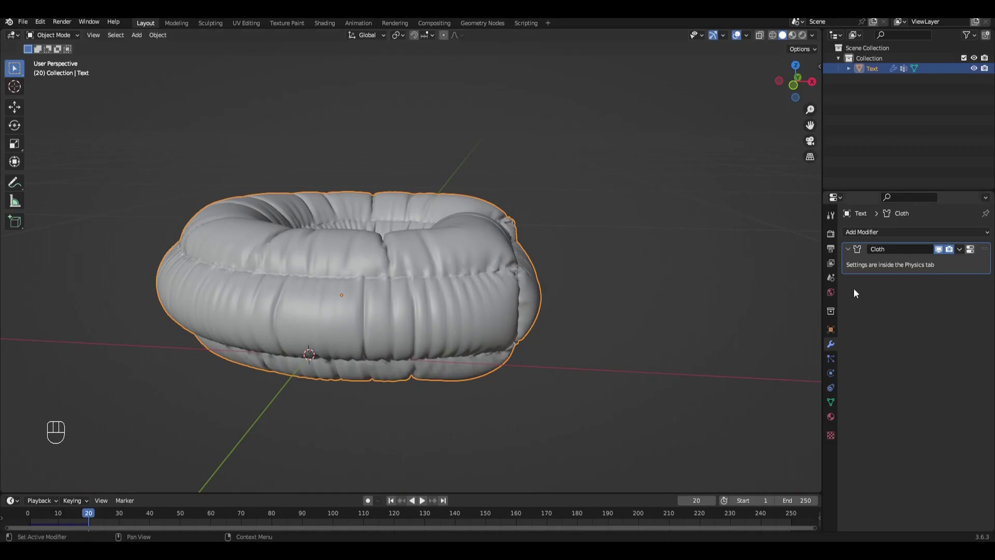
Step: Apply the Cloth result, then add and apply a Subdivision Surface modifier
key("ctrl+a")
left_click(863, 232)
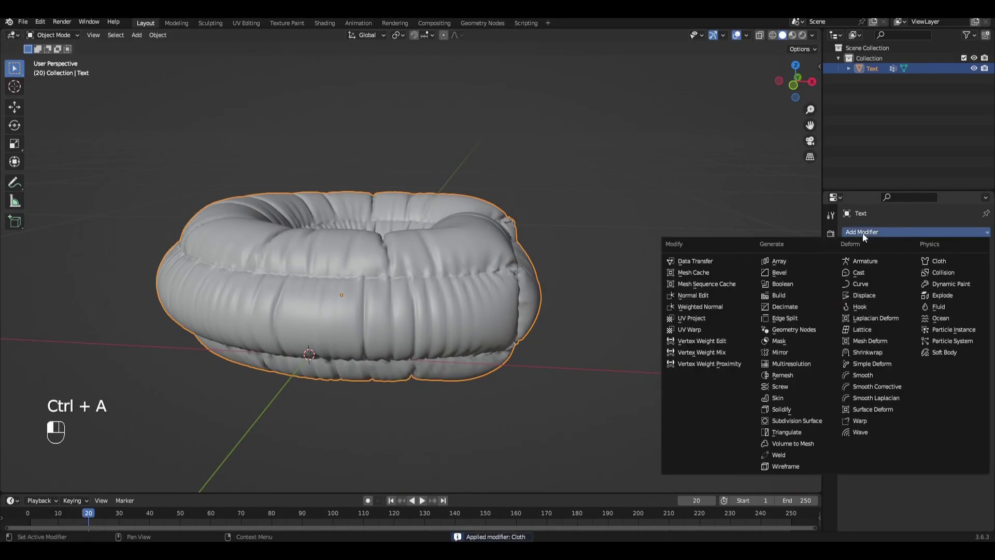
left_click(798, 420)
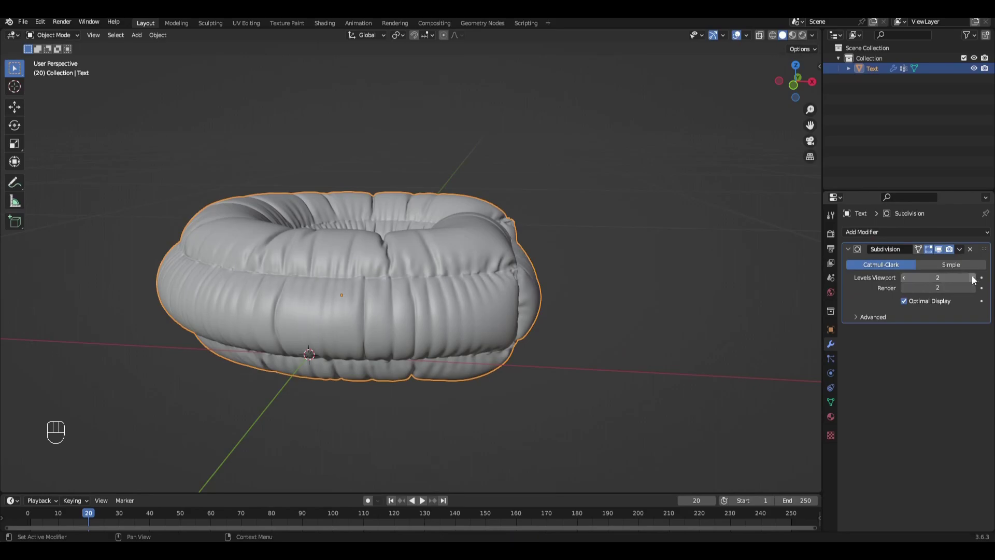
key("ctrl+a")
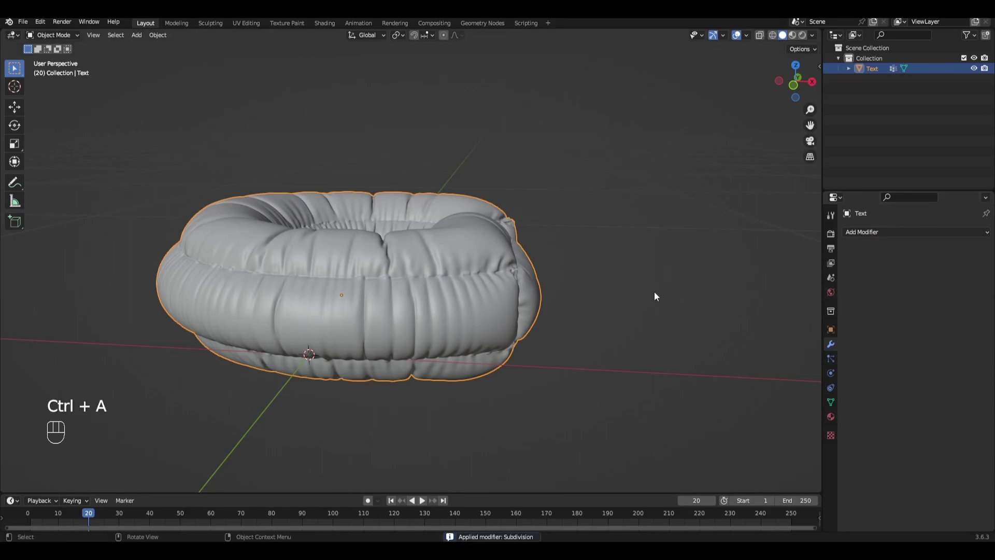
scroll(656, 295, "down", 3)
middle_click_drag(656, 296, 630, 329)
scroll(631, 328, "up", 2)
Step: Reset the G's location to 0 and set its origin to geometry
key("n")
left_click(752, 88)
type("0")
key("Return")
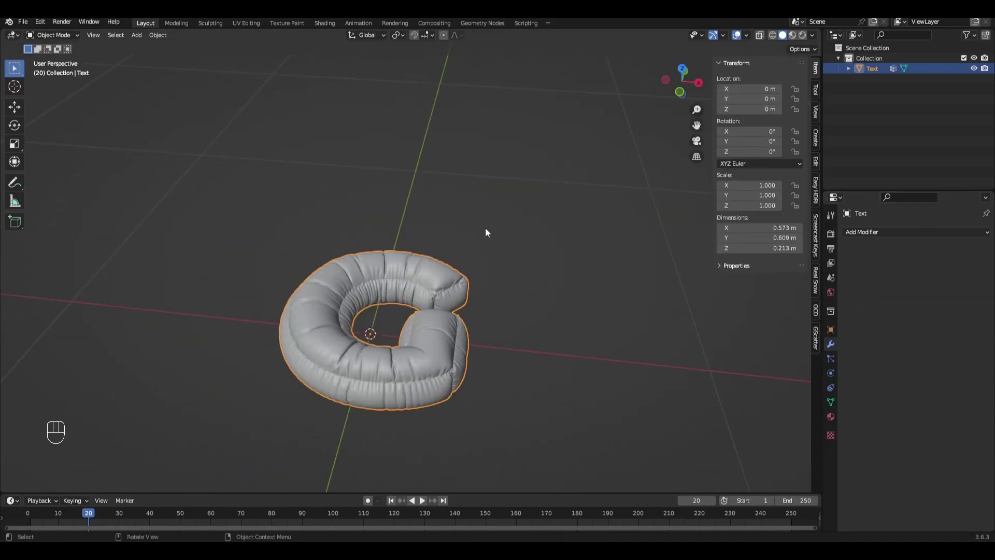
right_click(486, 231)
left_click(560, 241)
left_click_drag(749, 88, 749, 110)
type("0")
key("Return")
Step: Rotate the G to 65°, -15°, 25° on X, Y and Z
left_click(752, 131)
type("65")
key("Tab")
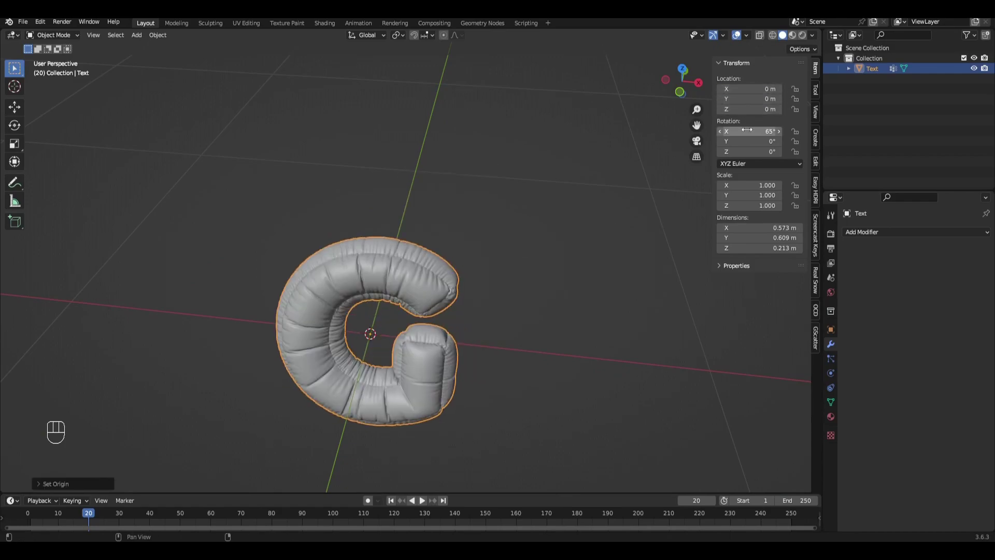
type("-15")
key("Tab")
type("25")
key("Return")
middle_click_drag(524, 208, 514, 220)
key("n")
key("shift+a")
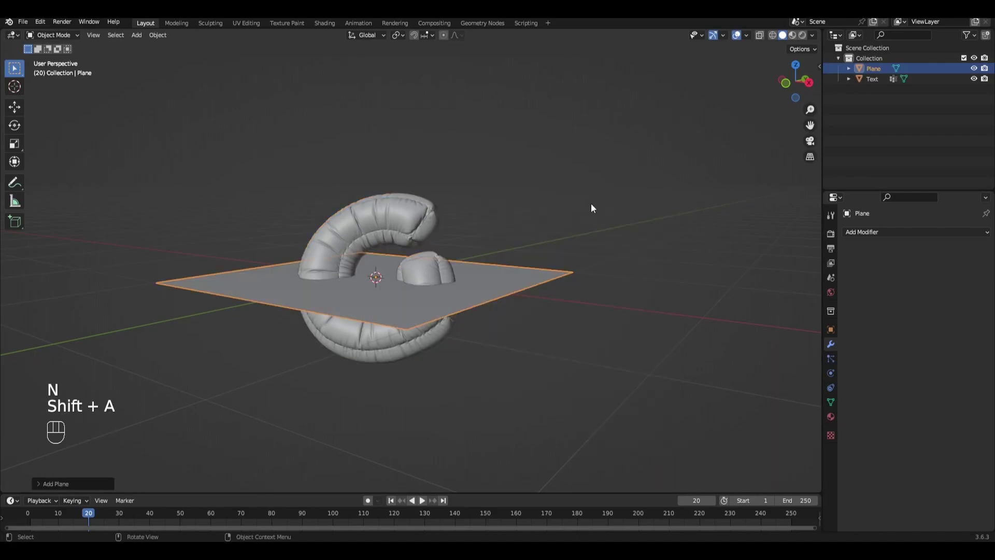
Step: Rotate the backdrop plane upright, scale it up, and move it behind the letter
key("r")
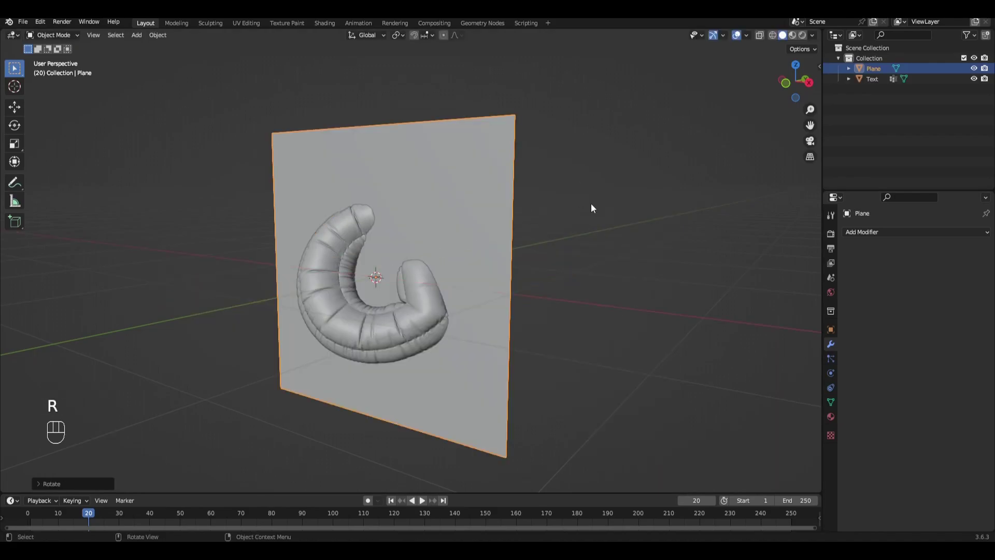
scroll(588, 204, "down", 5)
key("s")
key("s")
key("g")
left_click(398, 279)
Step: Add an area light and aim it at the letter from the side
key("shift+a")
mouse_move(373, 403)
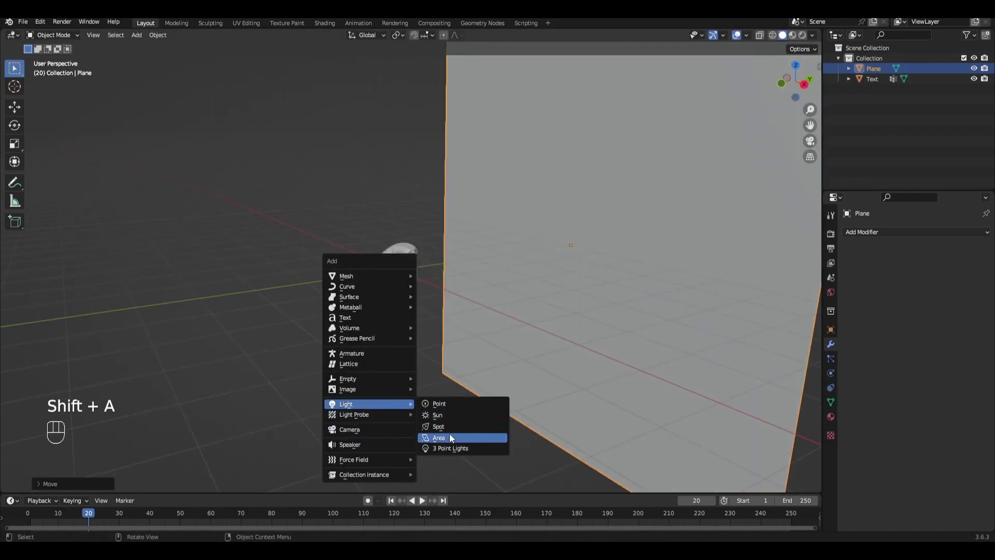
left_click(449, 434)
key("KP_1")
key("KP_3")
key("g")
key("r")
left_click(513, 477)
Step: Reposition, rotate and scale up the area light, then show its light settings
key("g")
key("r")
key("s")
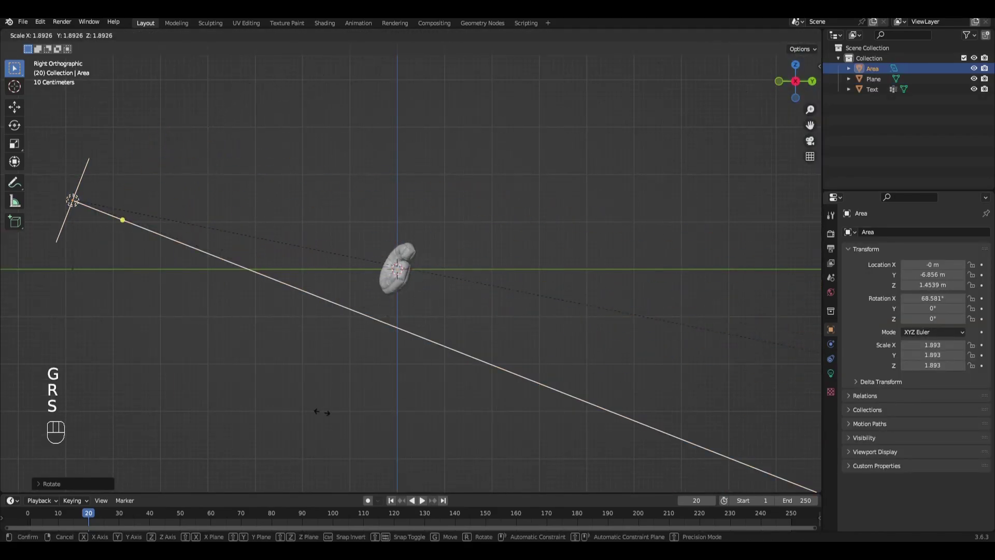
key("g")
left_click(421, 315)
left_click(831, 374)
Step: Add a camera, rotate and move it, and frame the G through the camera view
key("shift+a")
left_click(527, 321)
mouse_move(527, 321)
middle_mouse_down()
mouse_move(540, 393)
mouse_move(517, 309)
middle_mouse_up()
key("r")
left_click(517, 309)
key("g")
left_click(517, 310)
key("KP_0")
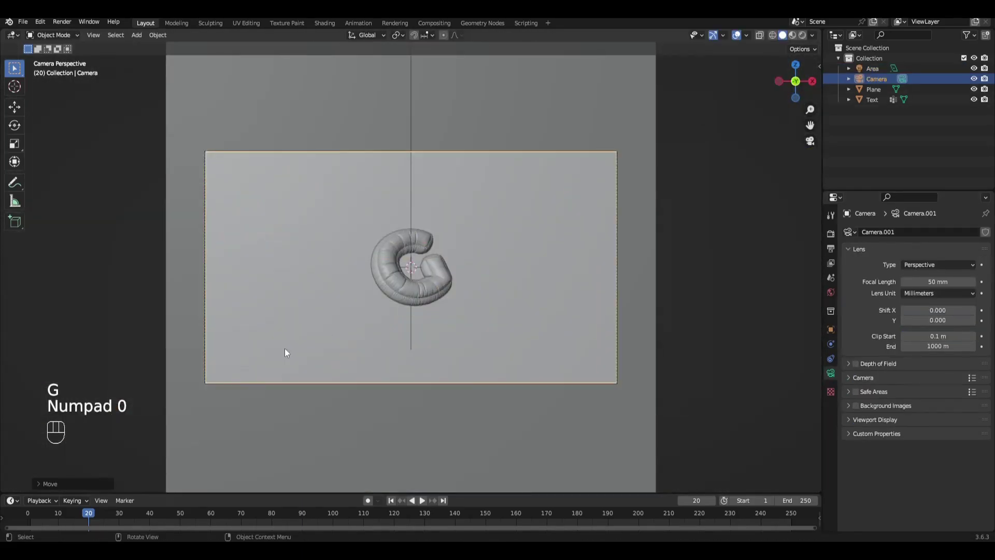
key("g")
left_click(285, 349)
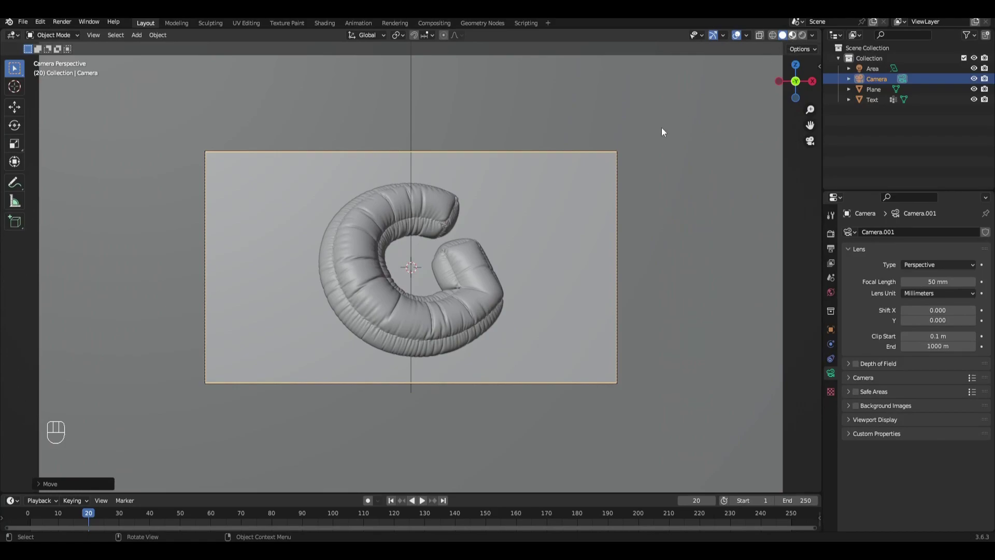
Step: Switch the viewport to material preview and select the backdrop plane
key("z")
left_click(601, 197)
scroll(623, 240, "up", 2)
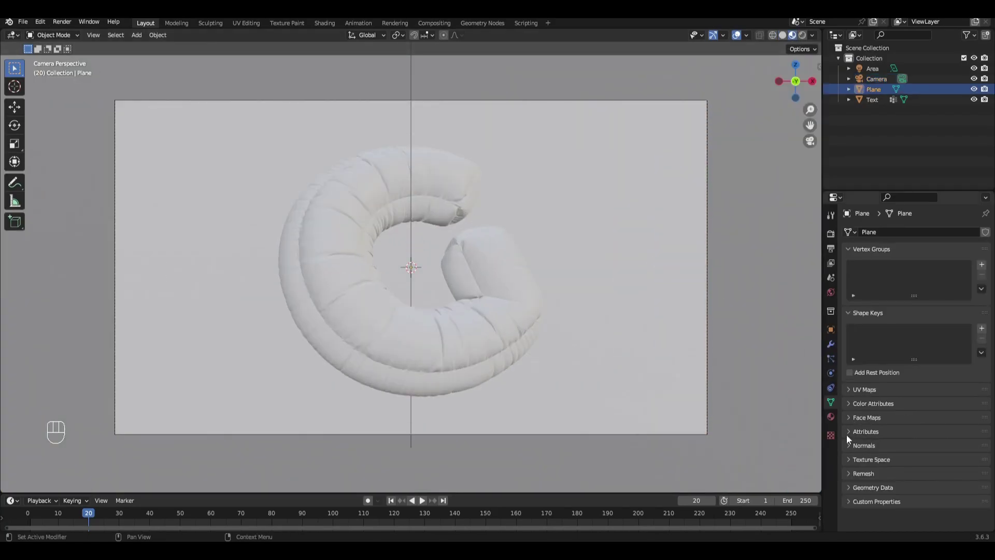
Step: Create a new plane material with black base colour and roughness lowered to 0.413
left_click(831, 417)
left_click(907, 278)
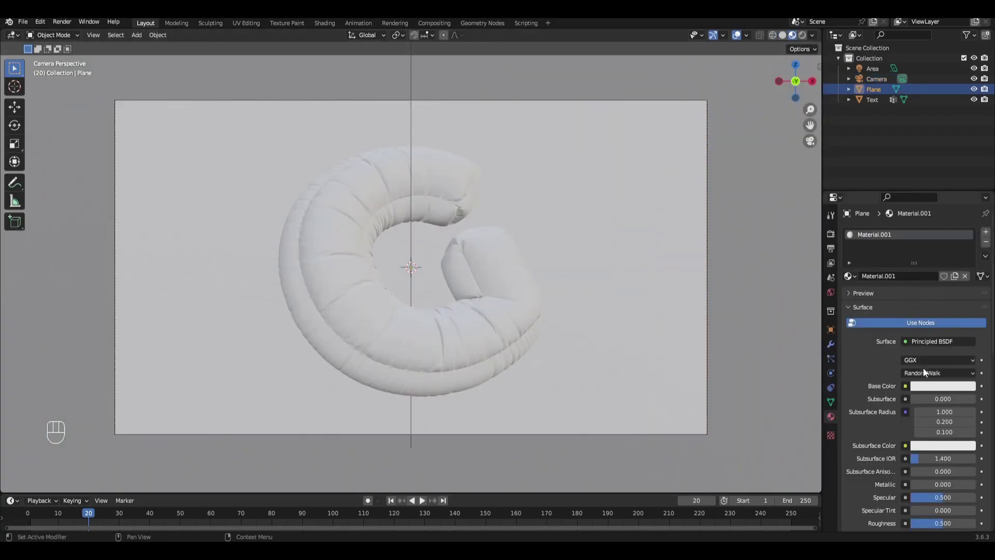
left_click(944, 386)
left_click_drag(968, 262, 967, 313)
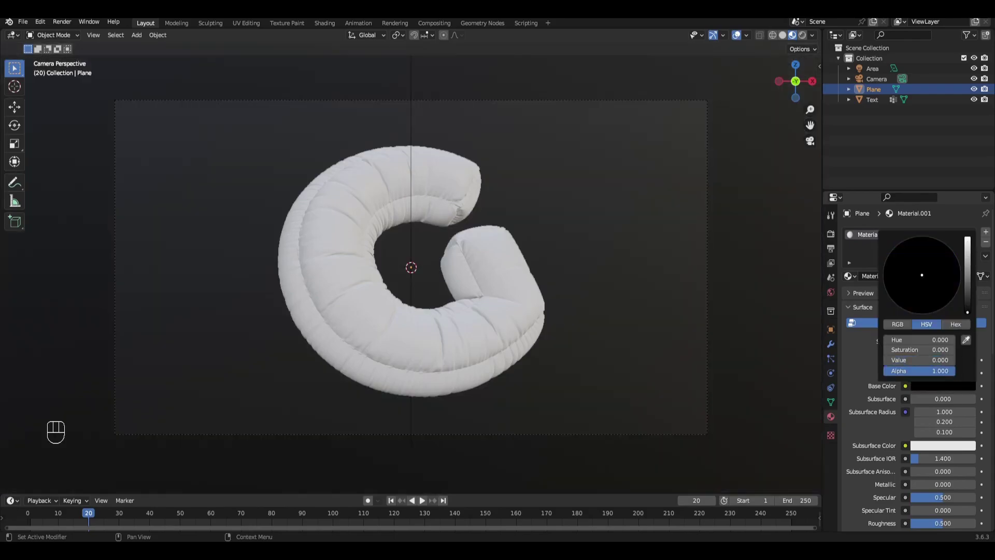
scroll(946, 498, "down", 1)
left_click_drag(943, 503, 929, 502, "ctrl")
Step: Give the G a new material with Metallic 1.0 and Roughness 0.3
left_click(424, 348)
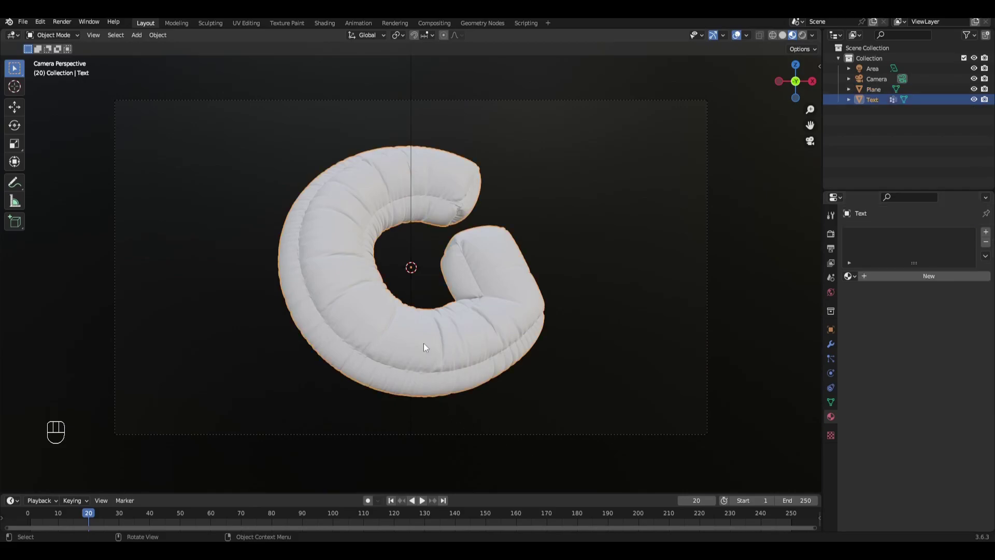
left_click(871, 275)
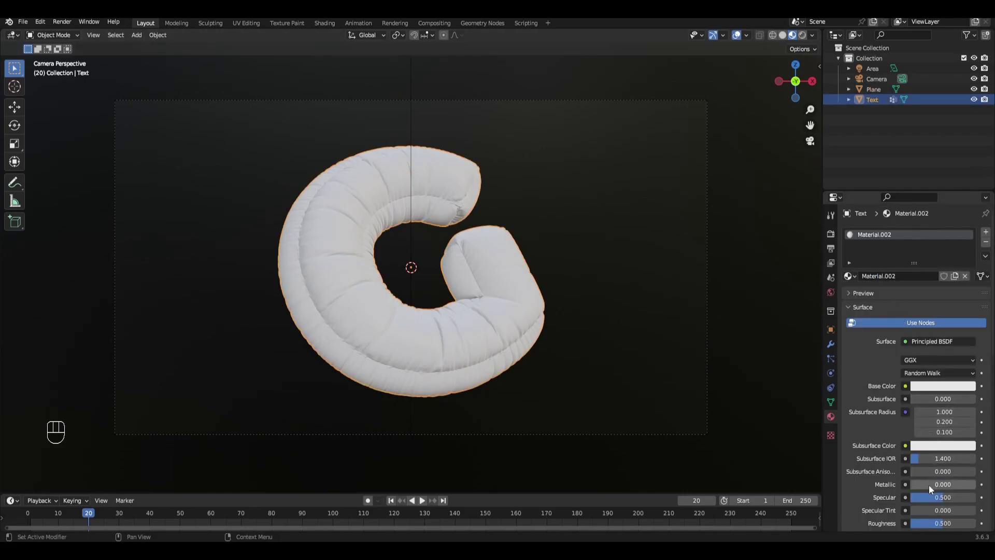
left_click_drag(929, 484, 975, 484)
left_click_drag(949, 523, 932, 524, "ctrl")
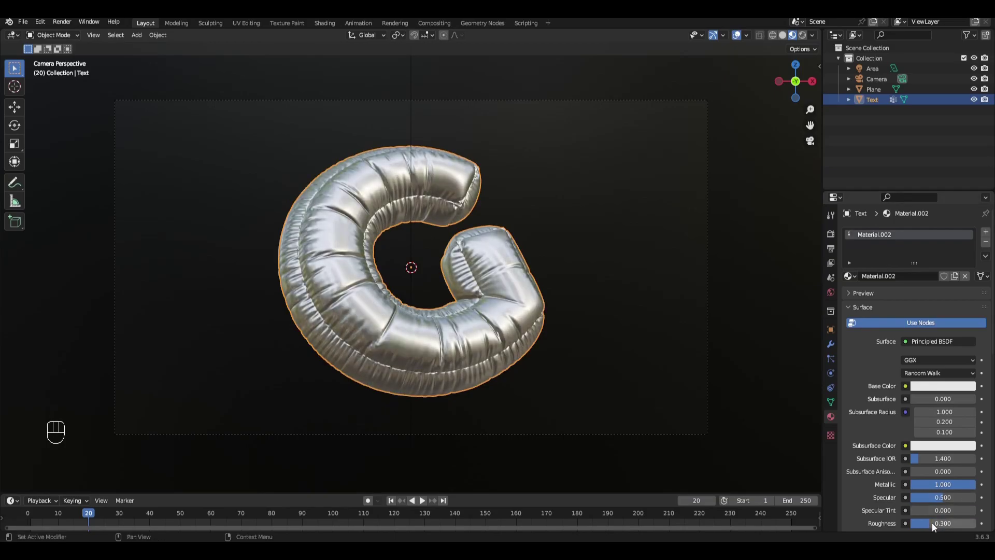
Step: Set the G's base colour to mint teal and hide the viewport overlays
left_click(912, 386)
left_click_drag(913, 250, 914, 257)
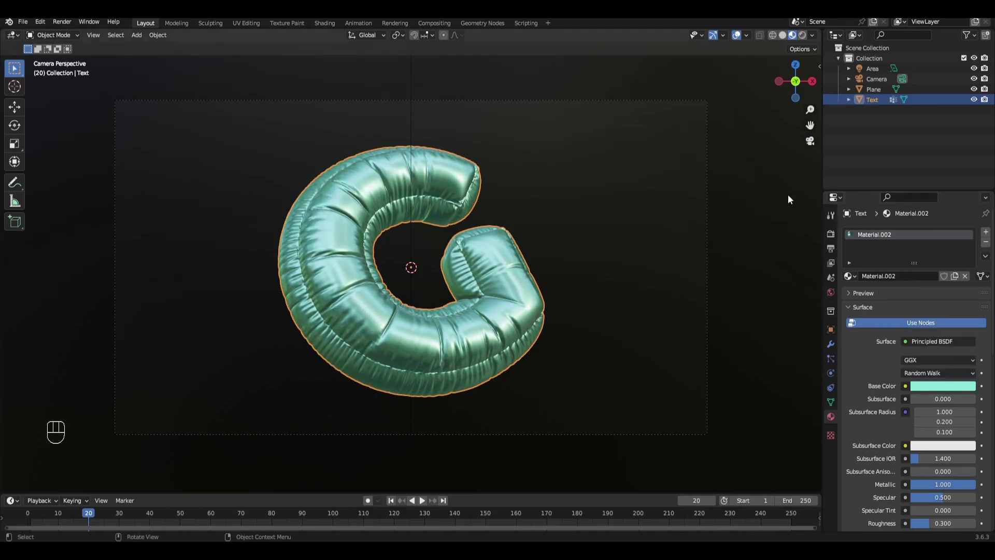
scroll(701, 110, "up", 1)
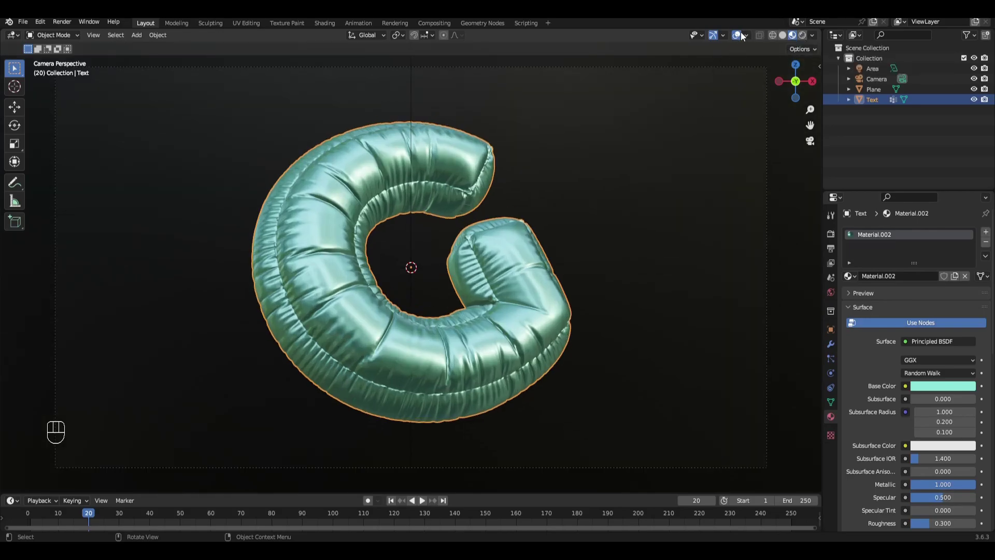
left_click(736, 35)
Step: Set the render engine to Cycles and switch viewport shading to Rendered
left_click(831, 234)
left_click(923, 232)
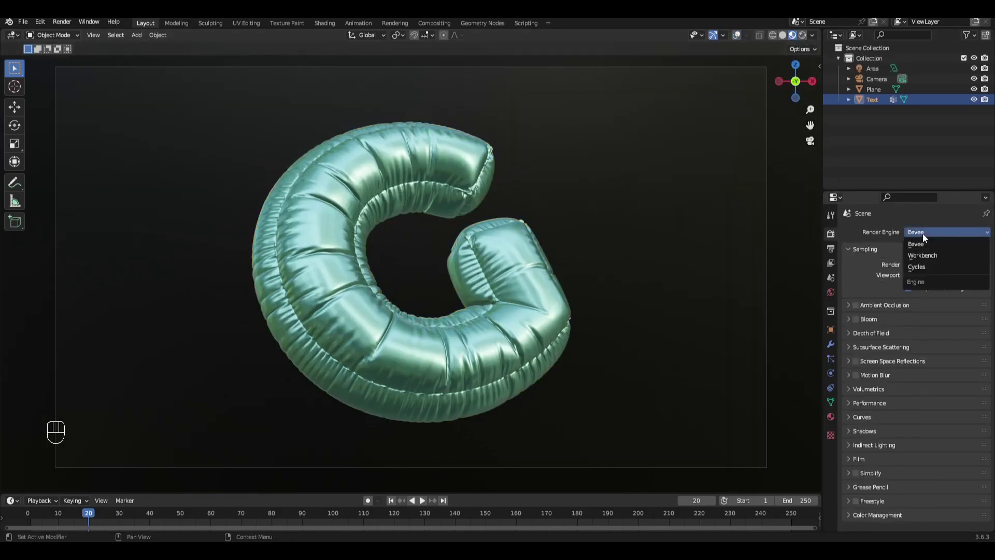
left_click(917, 262)
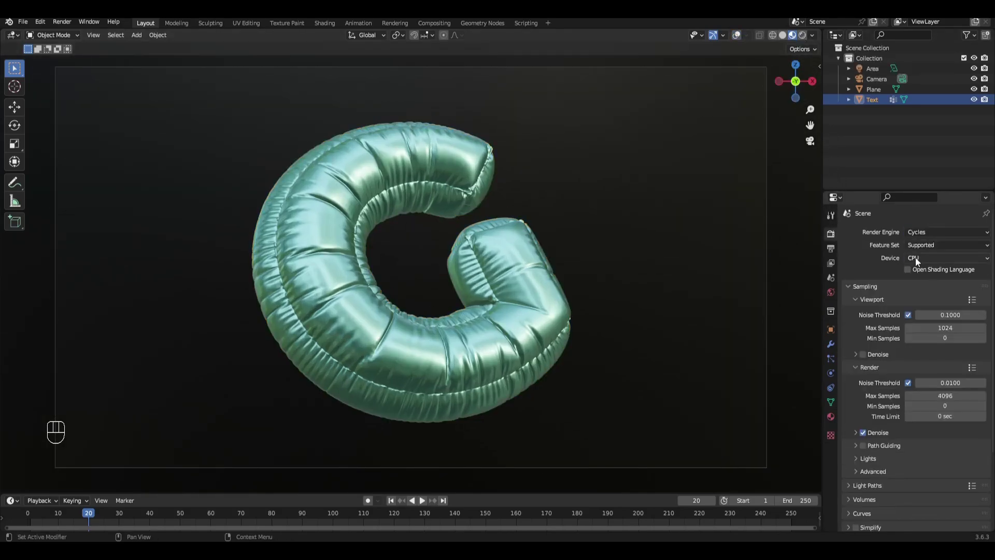
left_click(803, 35)
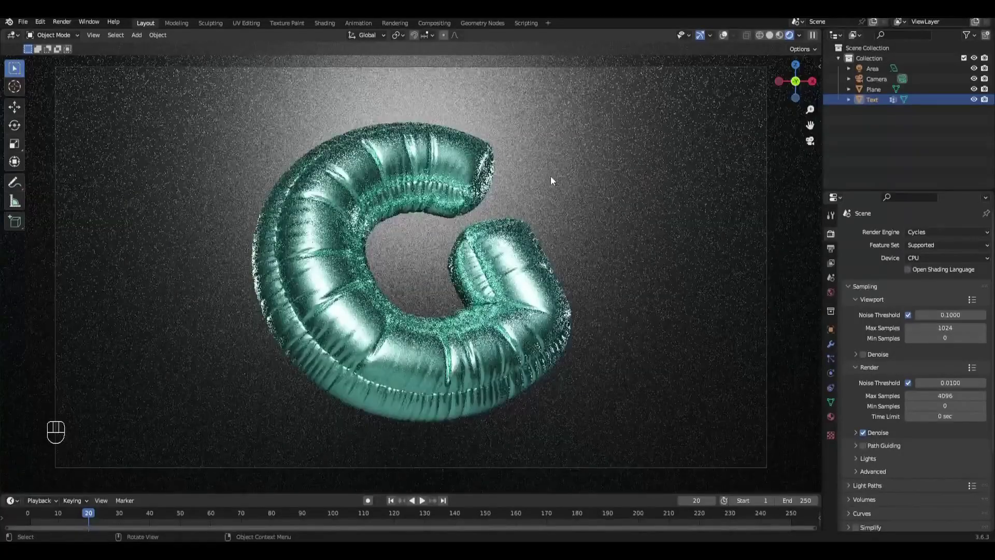